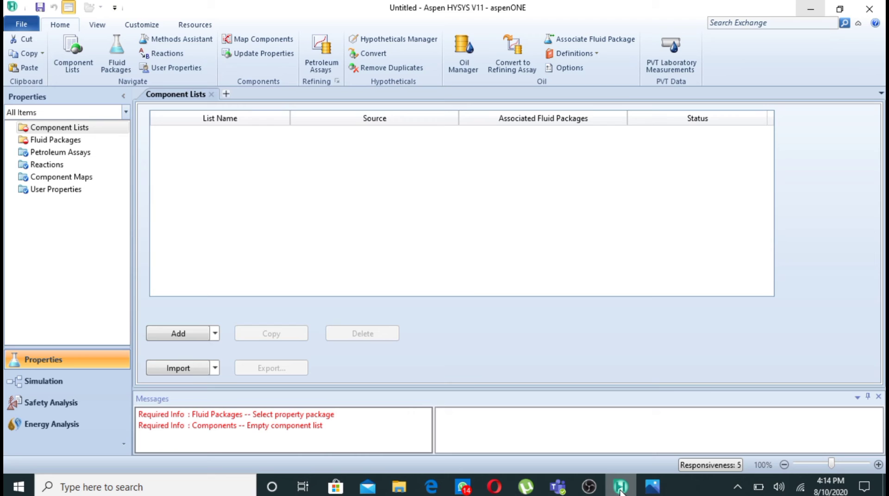
Review the handwritten burner and converter problem in the Photos app, and return to Aspen HYSYS
mouse_move(648, 491)
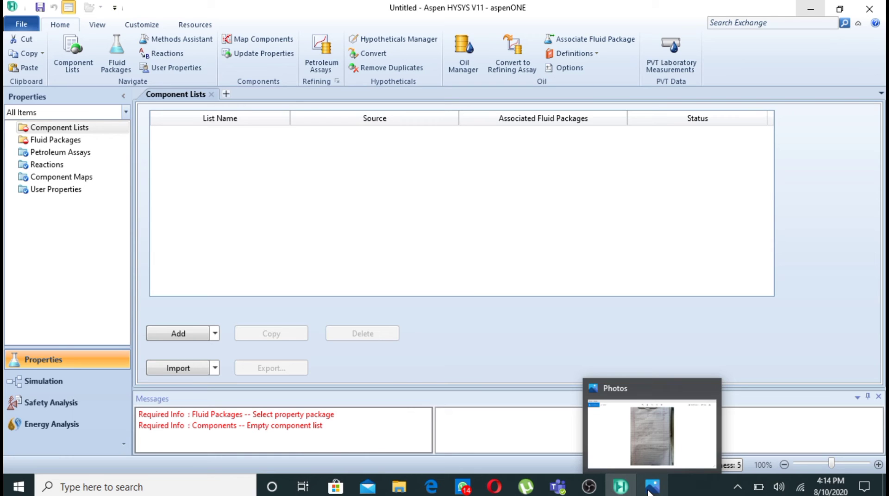
left_click(652, 492)
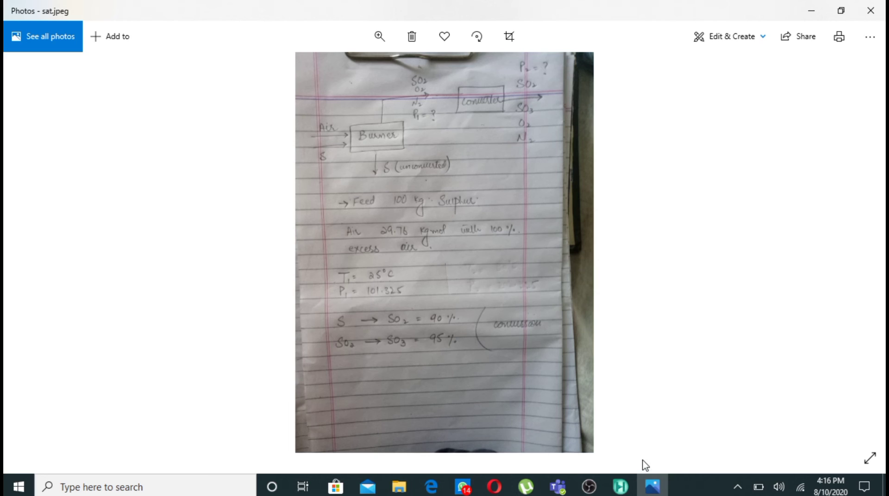
left_click(621, 486)
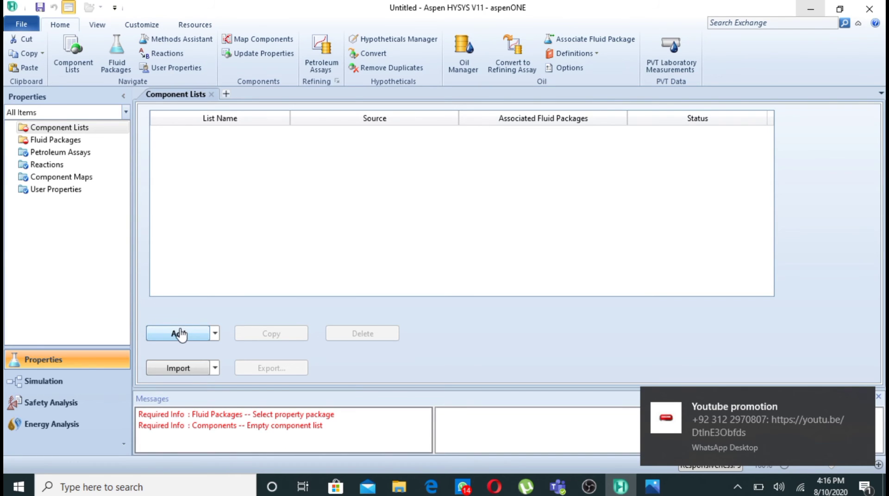
Create a component list and add oxygen (O2) and nitrogen (N2) to it
left_click(182, 334)
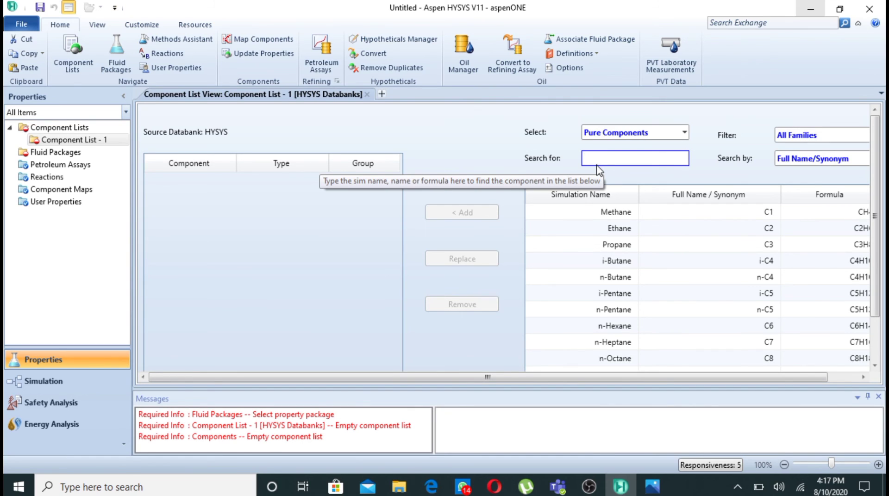
type("o2")
key("Return")
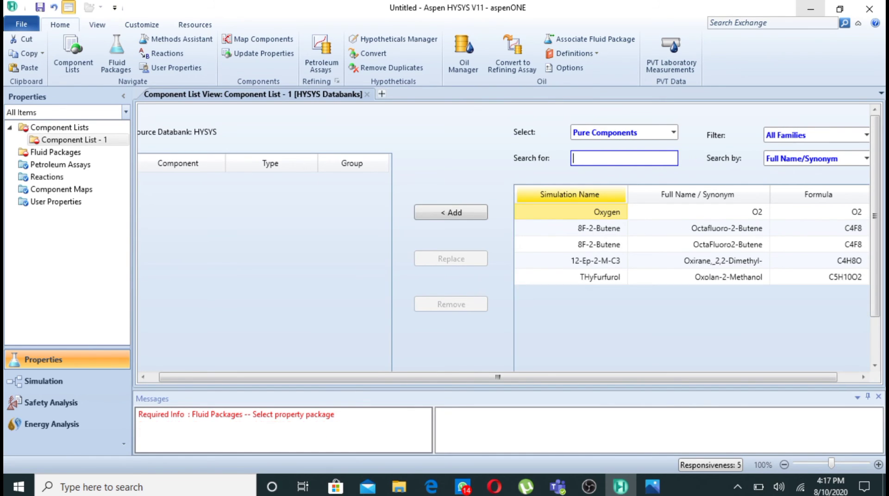
type("n")
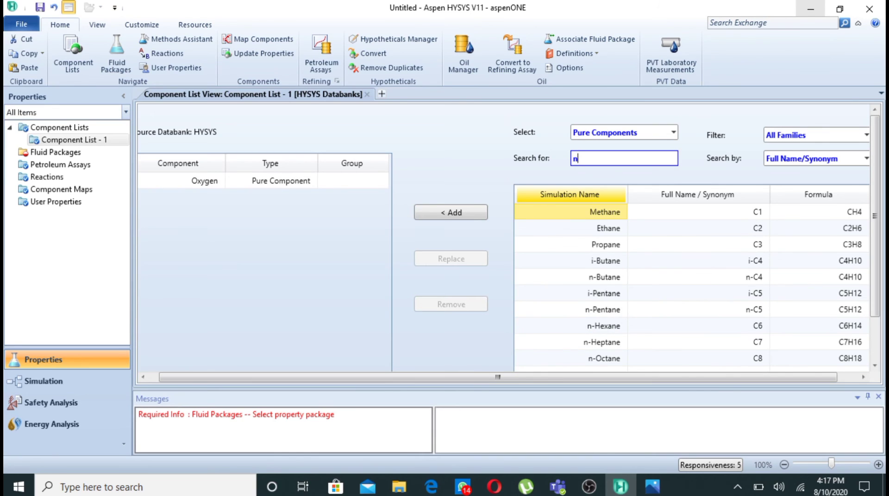
type("2")
key("Return")
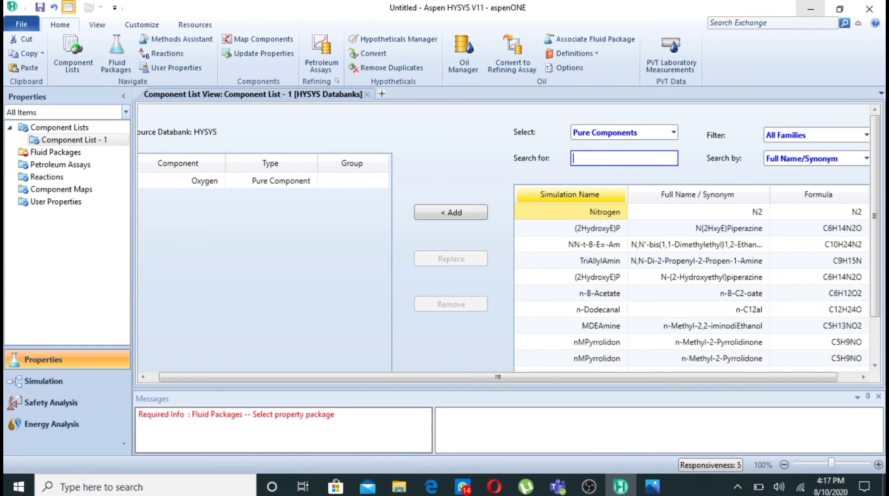
Search the databank for "sulph" and add S_Amorphous, SO2 and SO3 to the component list
type("s")
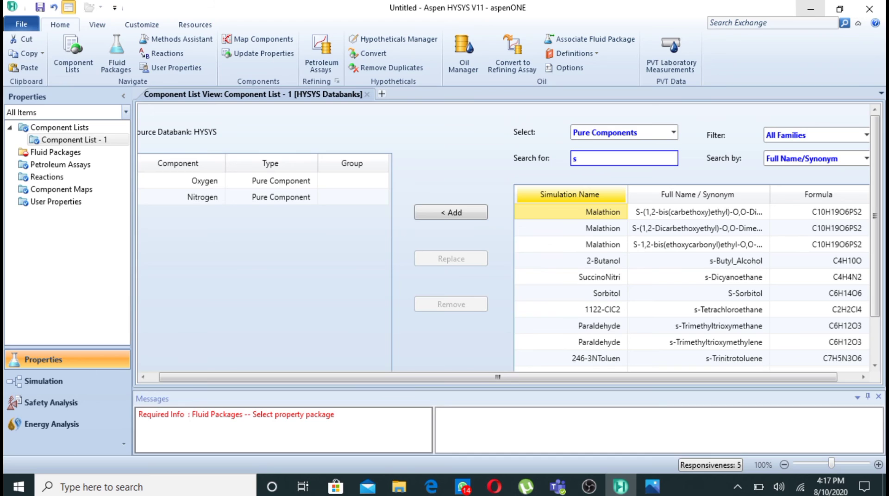
type("ulph")
scroll(605, 183, "down", 1)
left_click(605, 189)
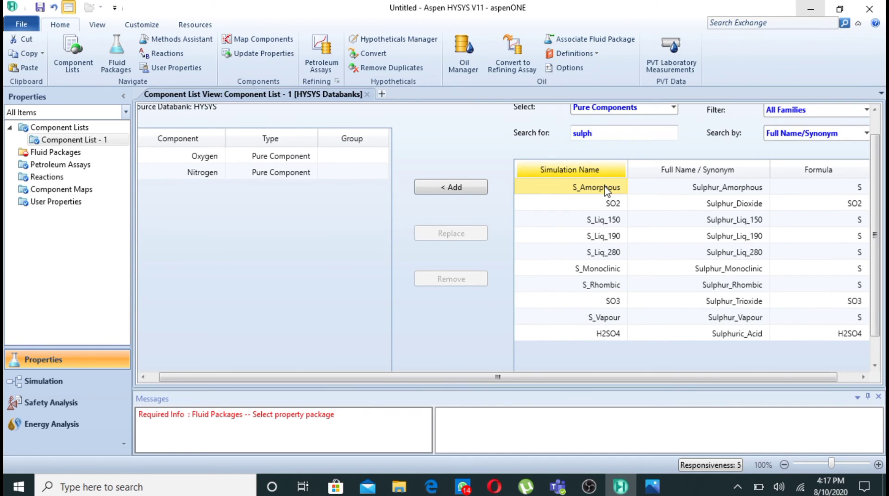
double_click(605, 188)
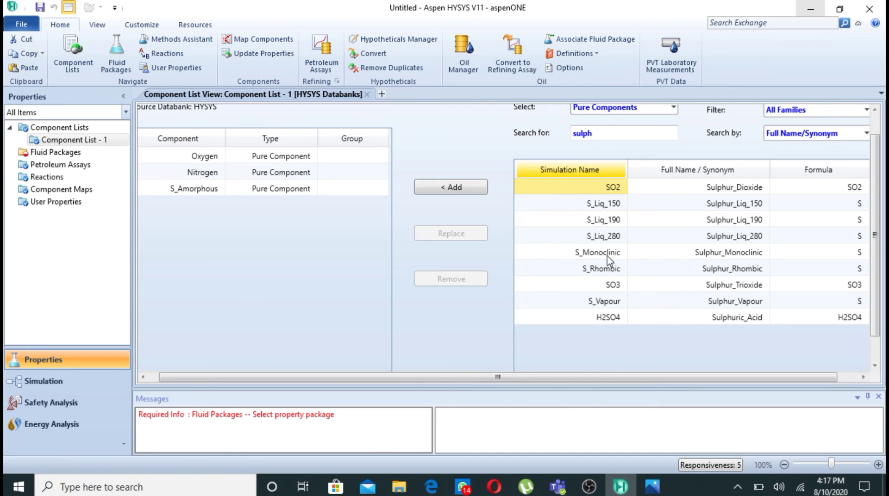
double_click(611, 187)
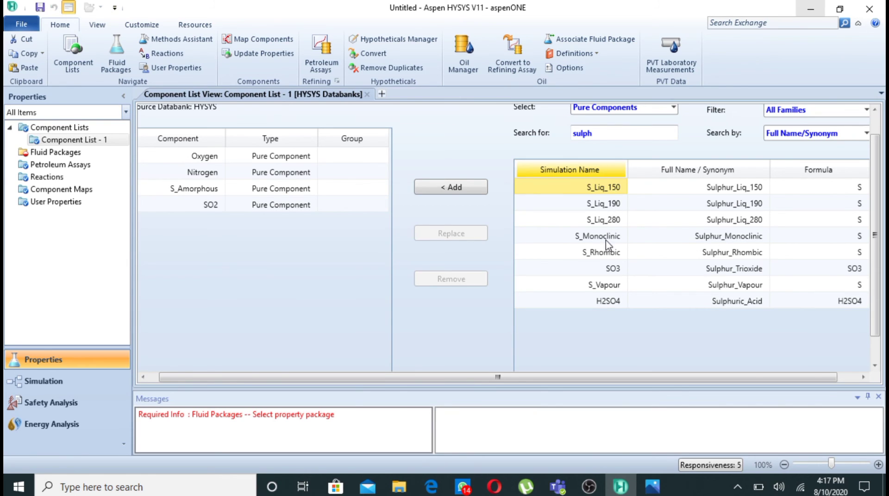
double_click(612, 269)
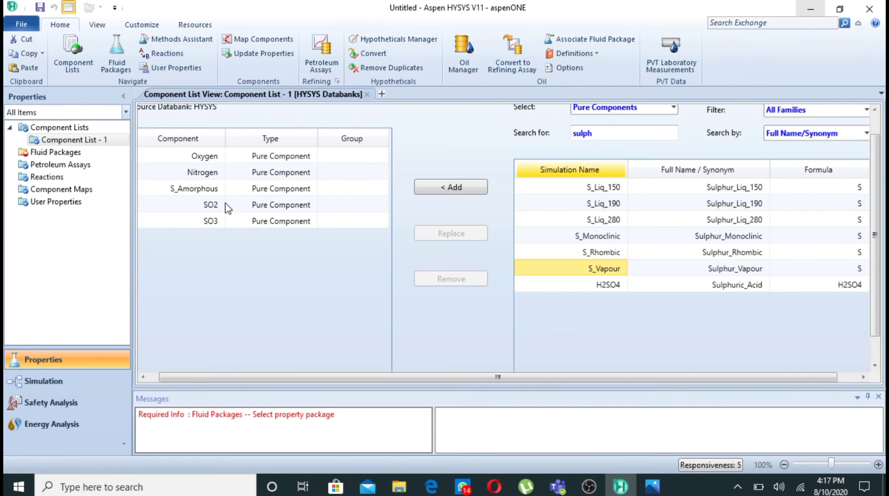
Add a fluid package that uses the Peng-Robinson property package
left_click(64, 156)
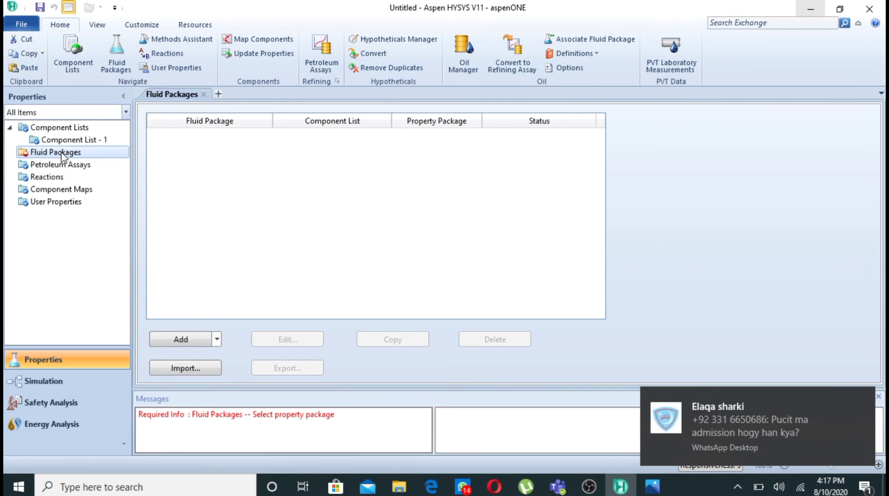
left_click(190, 339)
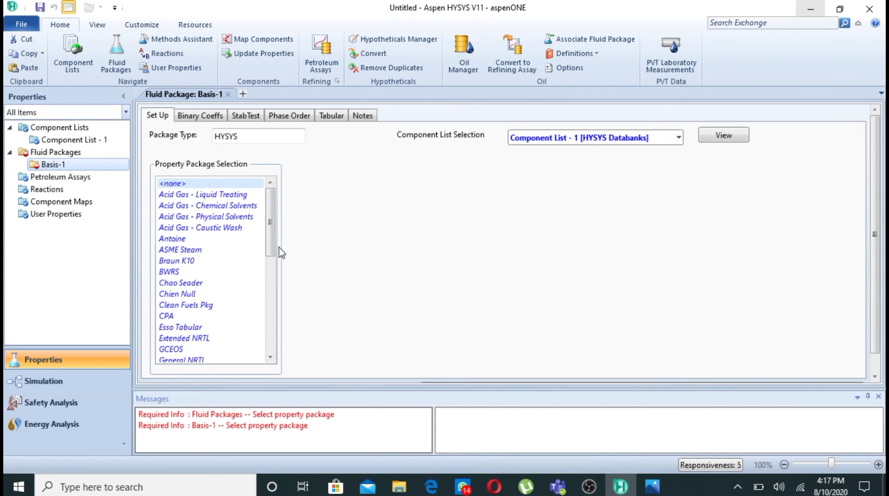
left_click_drag(270, 234, 276, 304)
left_click(184, 285)
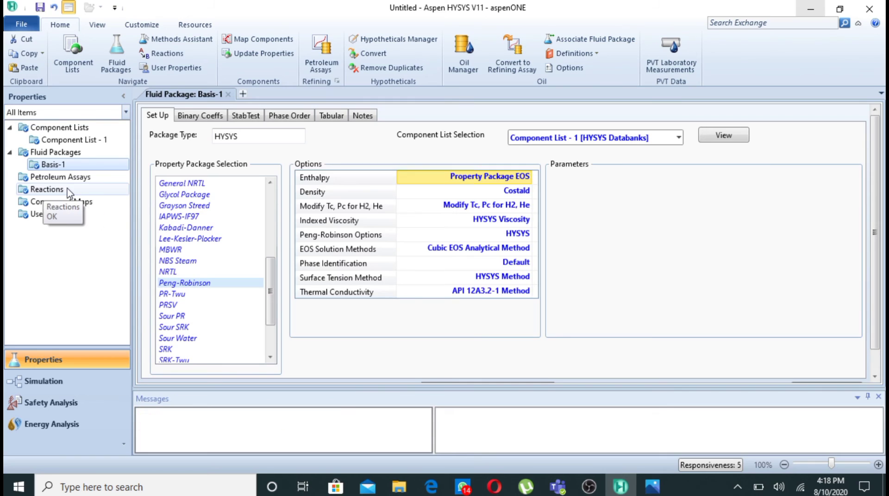
Create a reaction set and add a HYSYS Conversion reaction to it
left_click(68, 190)
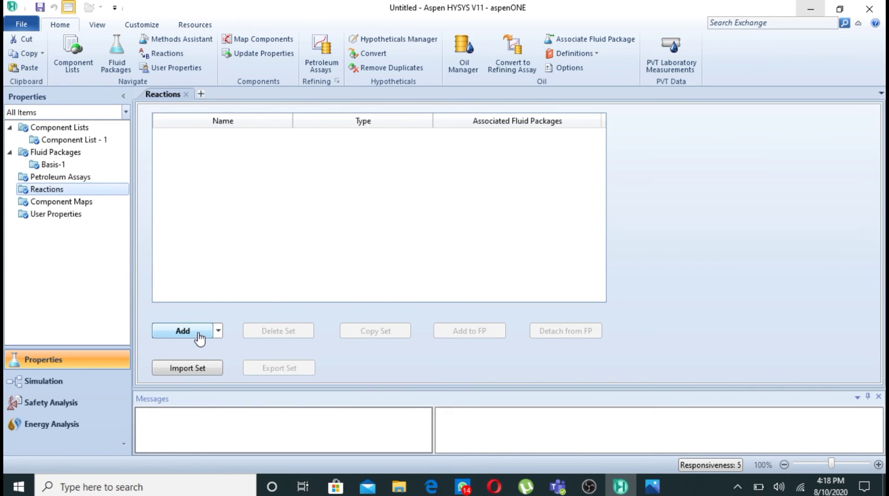
left_click(183, 331)
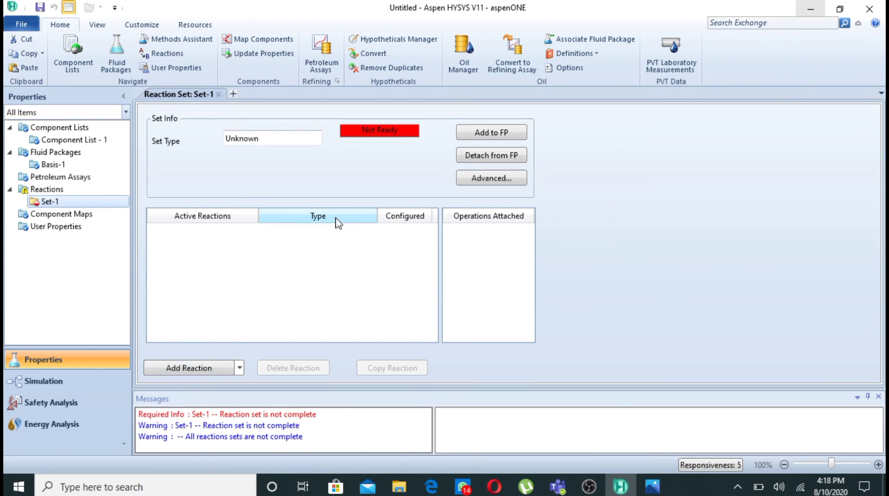
left_click(218, 369)
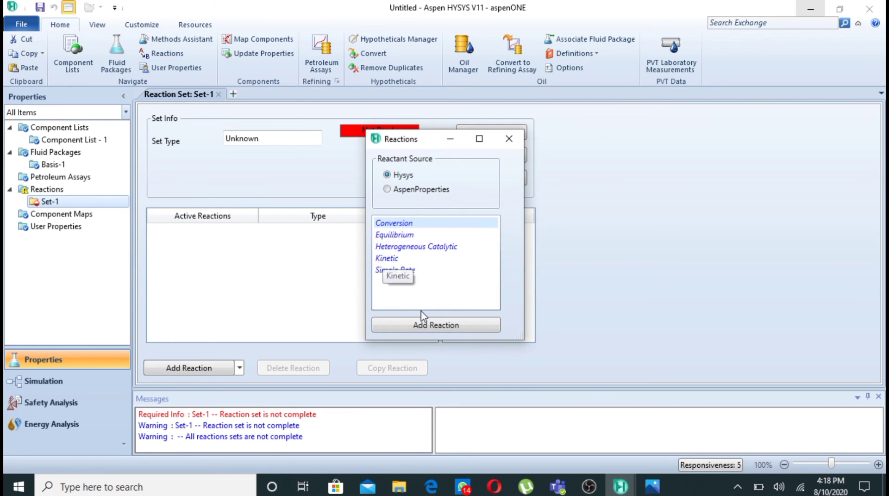
left_click(429, 326)
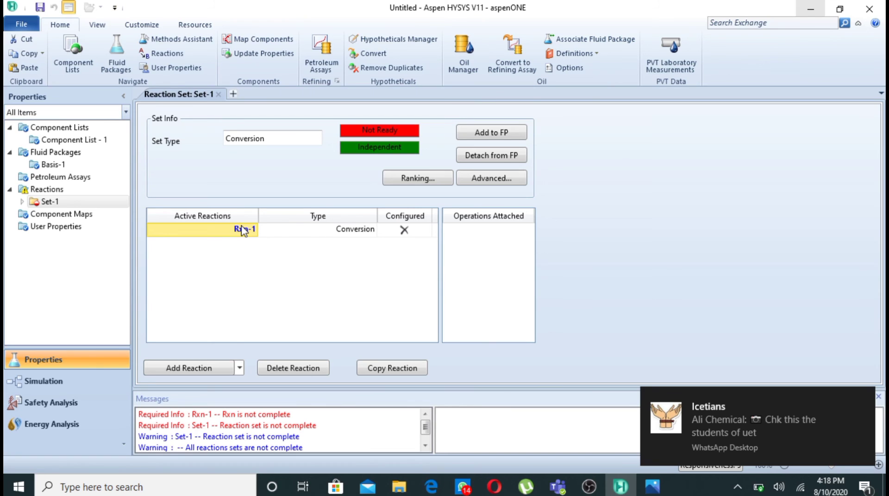
Open the conversion reaction Rxn-1 and add S_Amorphous, Oxygen and SO2 as its components
double_click(243, 230)
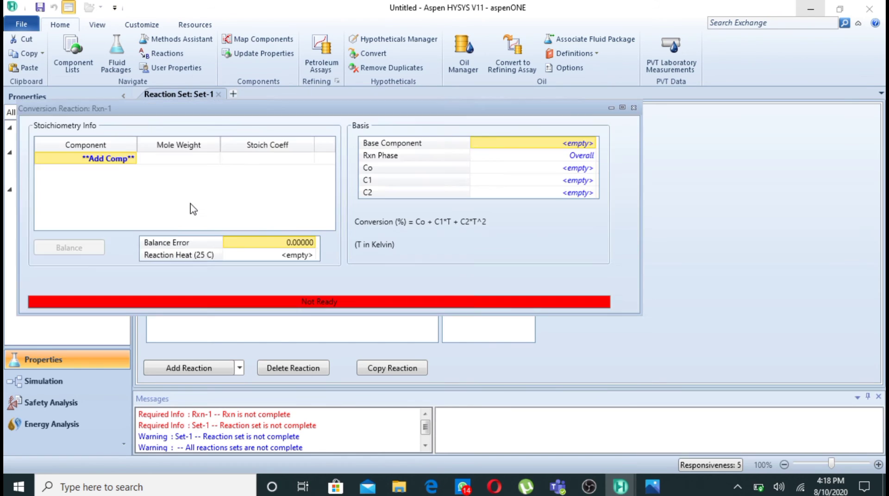
left_click(133, 159)
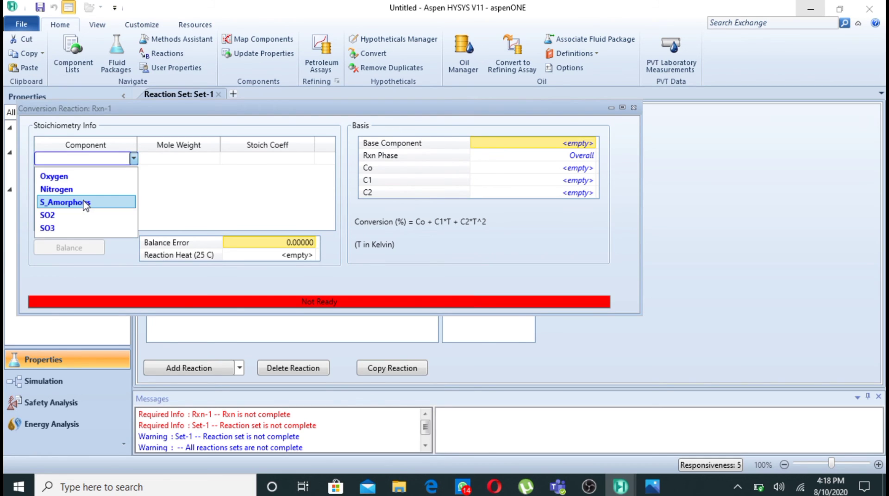
left_click(88, 204)
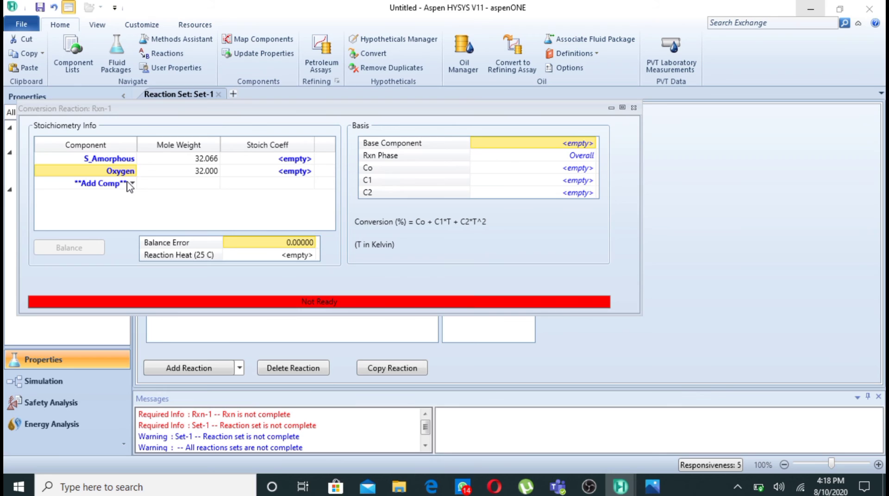
left_click(131, 184)
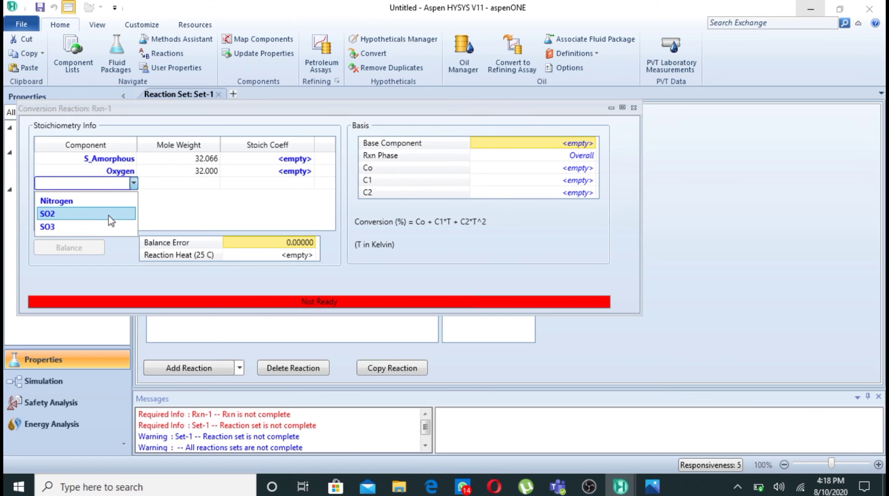
left_click(109, 214)
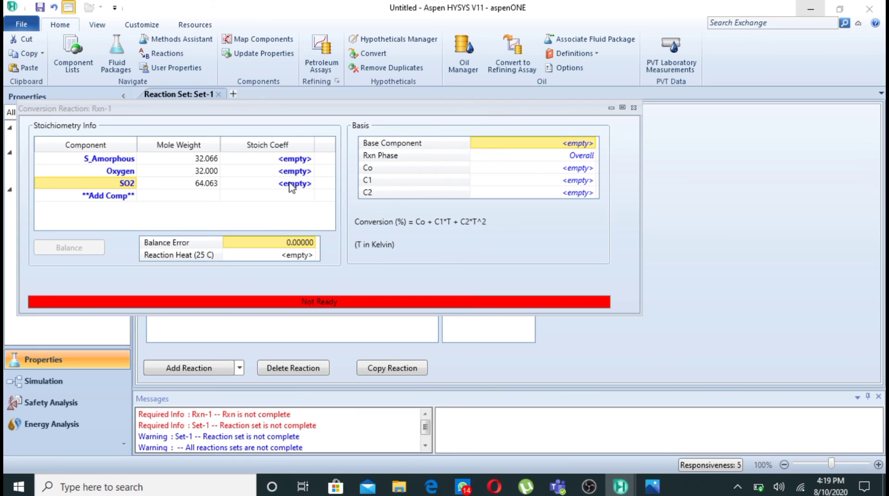
Set the stoichiometric coefficients to -1 for S_Amorphous, -1 for Oxygen and 1 for SO2
left_click(290, 160)
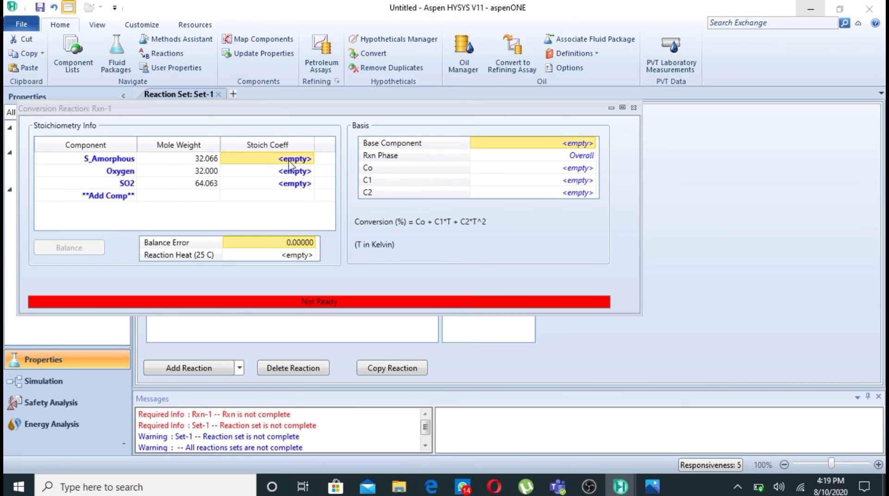
type("-1")
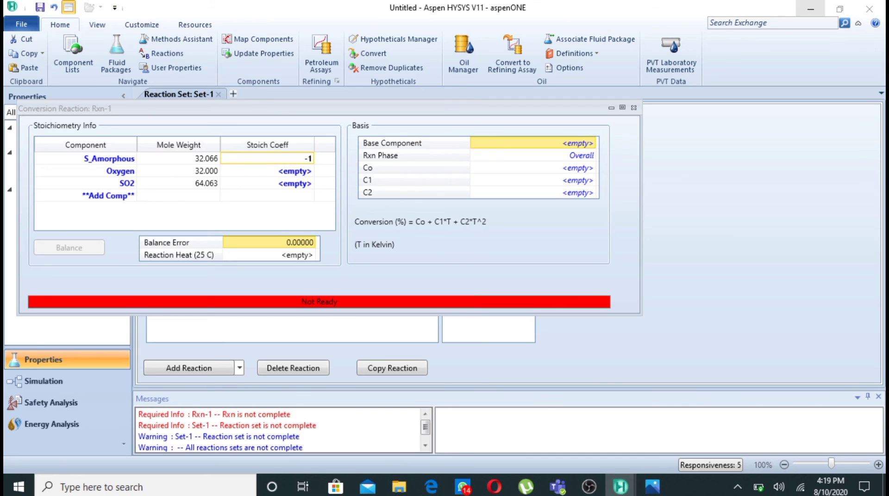
key("Return")
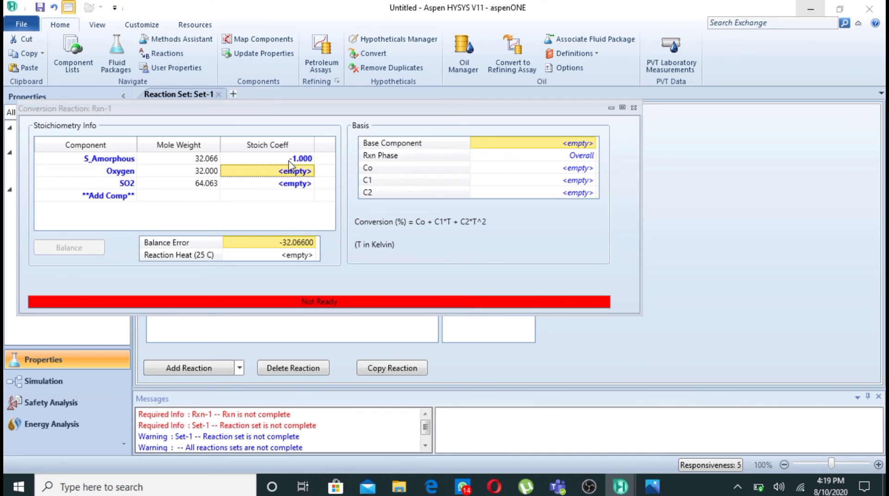
type("-1")
key("Return")
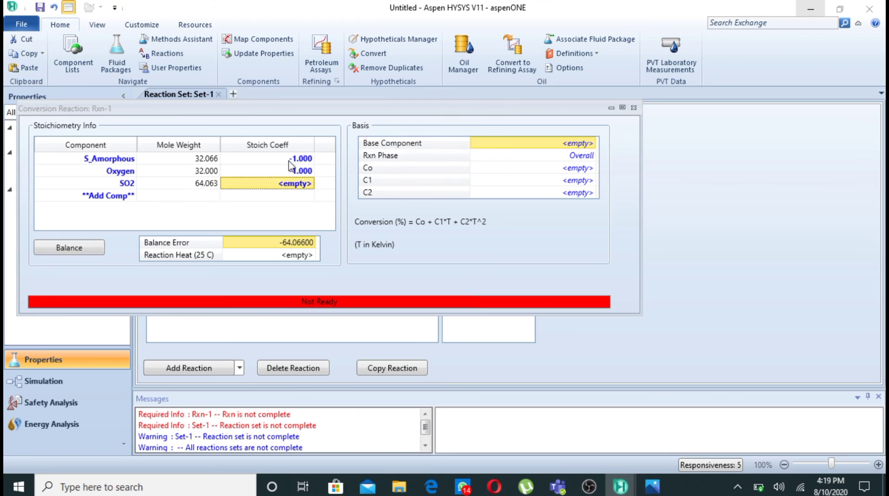
type("1")
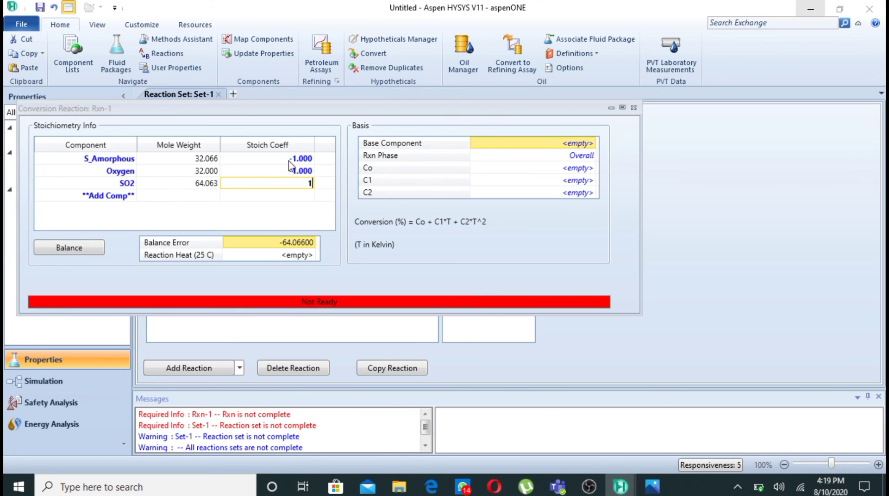
key("Return")
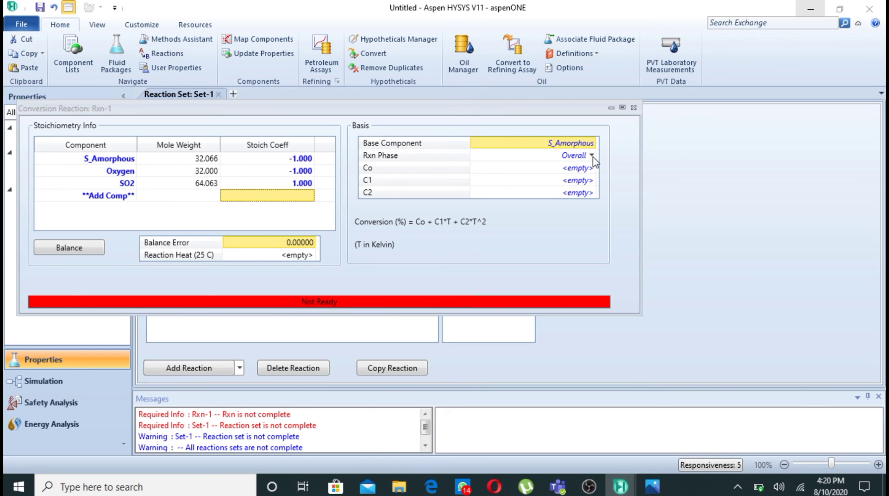
Set the conversion coefficient Co of the sulphur reaction to 90 and close the reaction's window
left_click(576, 173)
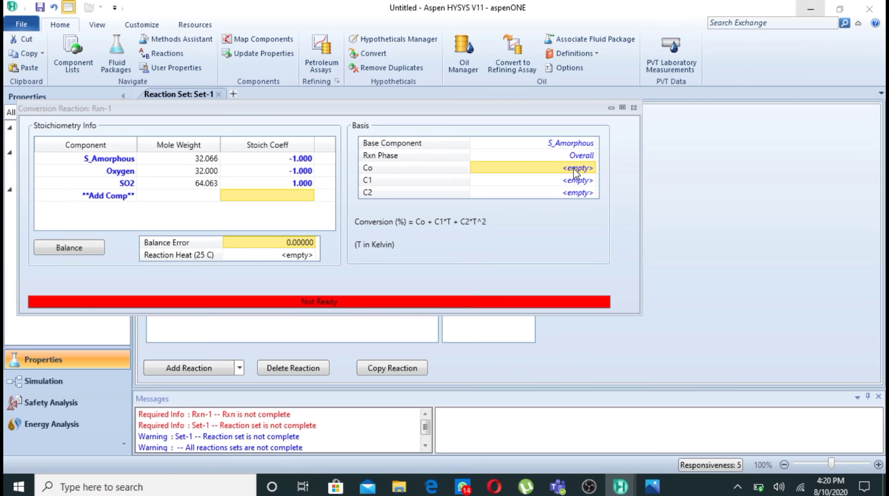
type("9")
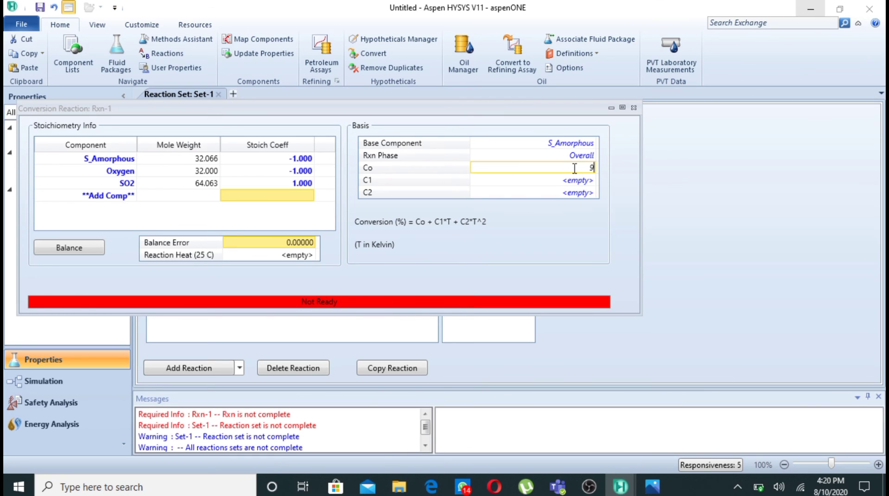
type("0")
key("Return")
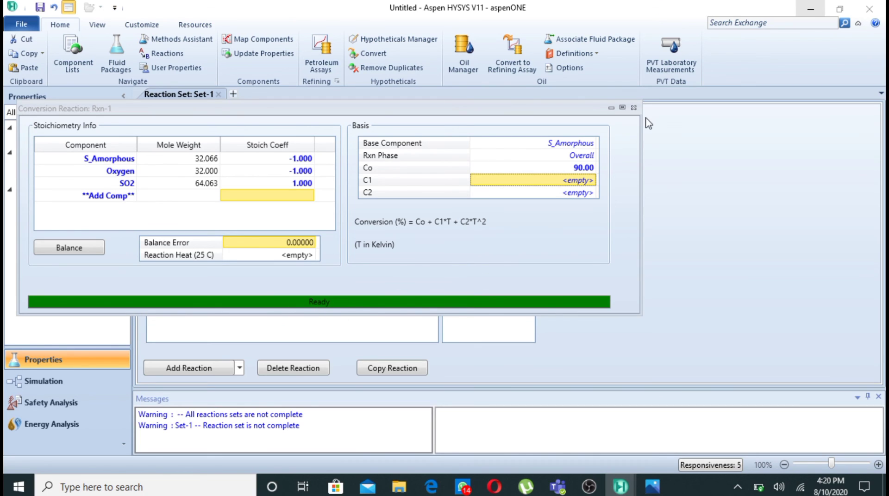
left_click(636, 107)
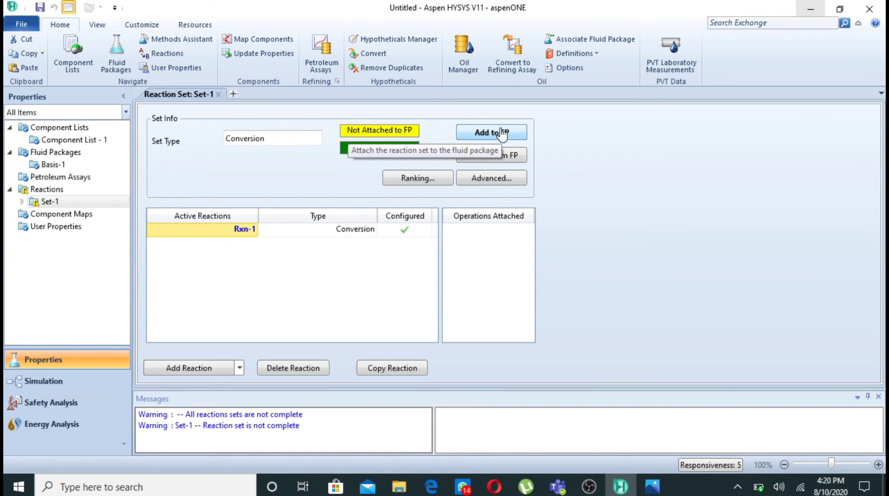
Attach reaction set Set-1 to the Basis-1 Peng-Robinson fluid package
left_click(495, 134)
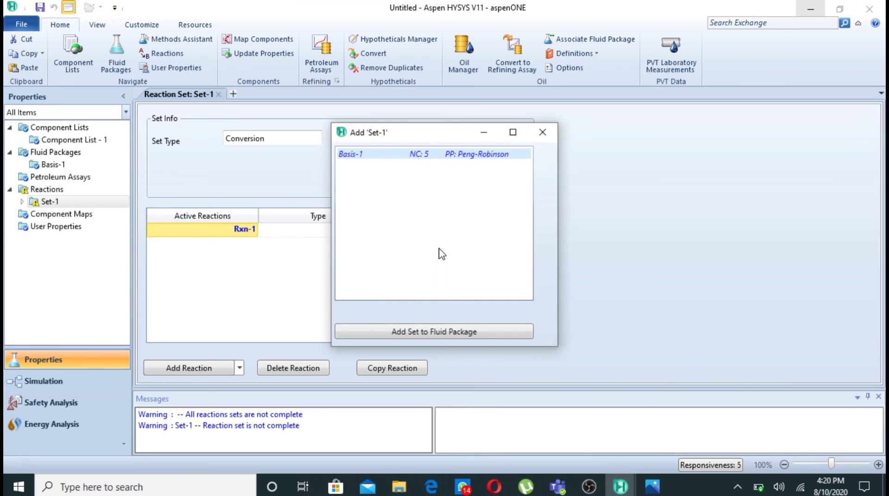
left_click(443, 332)
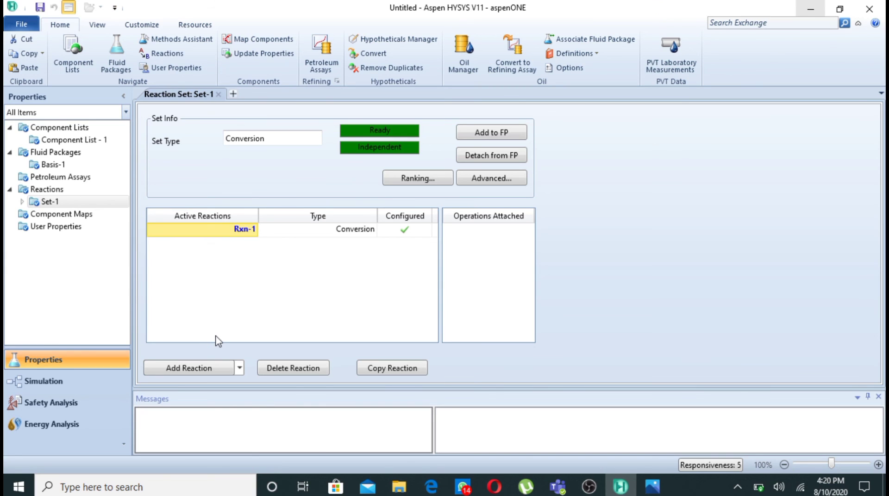
left_click(209, 369)
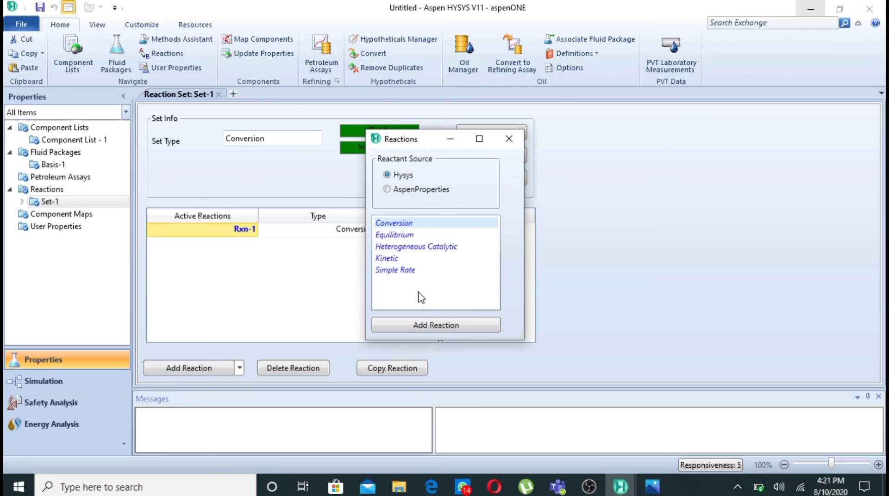
left_click(423, 324)
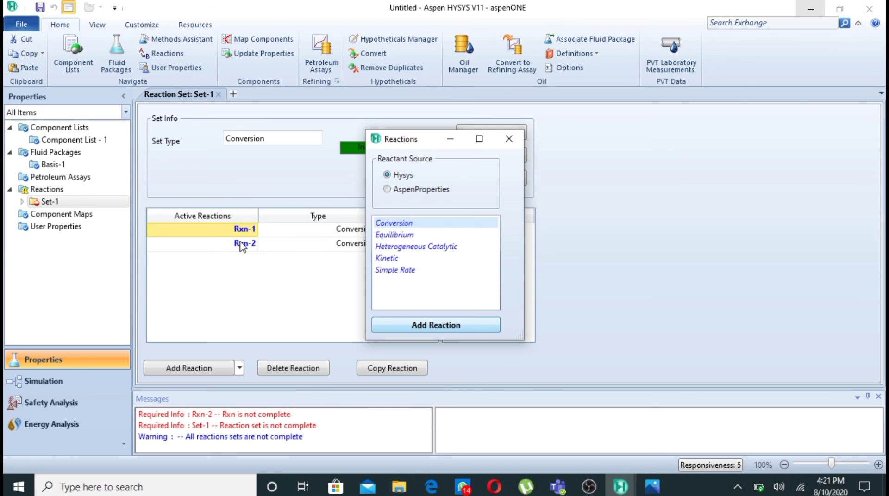
left_click(240, 242)
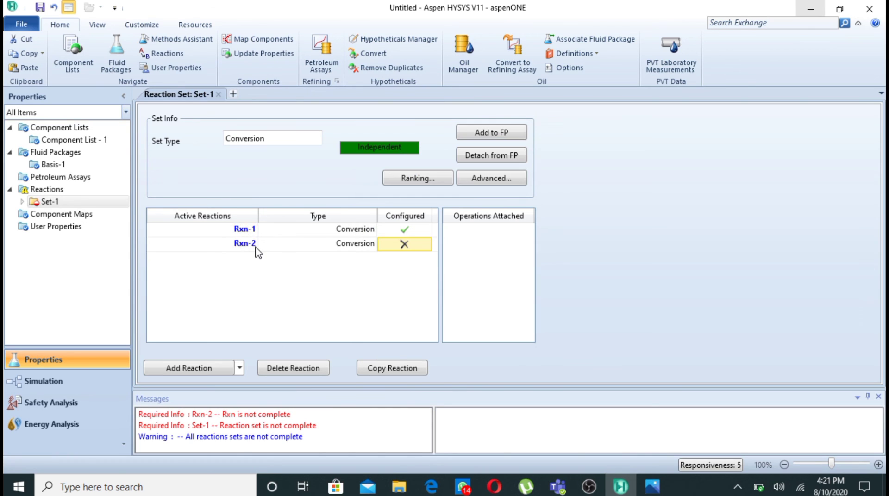
left_click(290, 373)
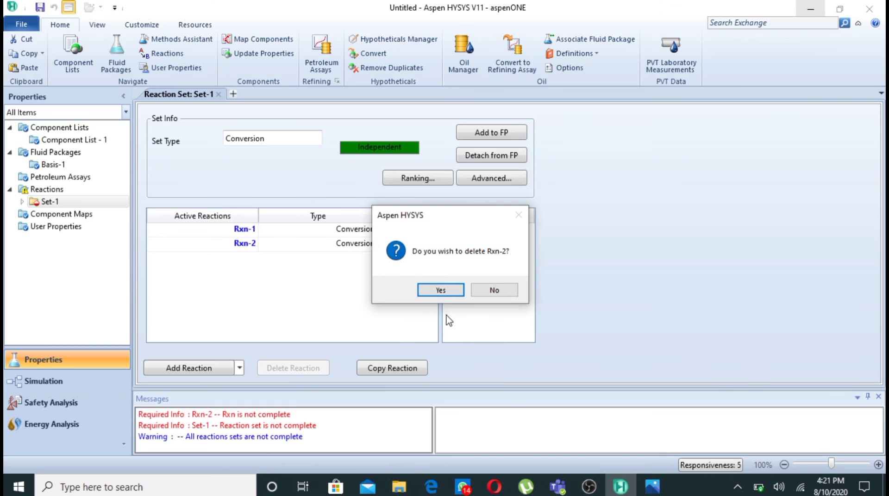
left_click(447, 293)
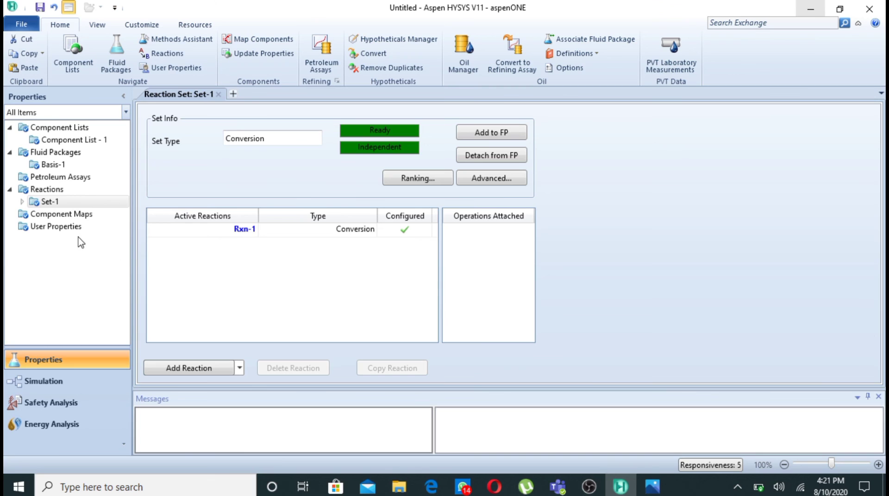
Create a second reaction set and add a HYSYS Conversion reaction to it
left_click(33, 190)
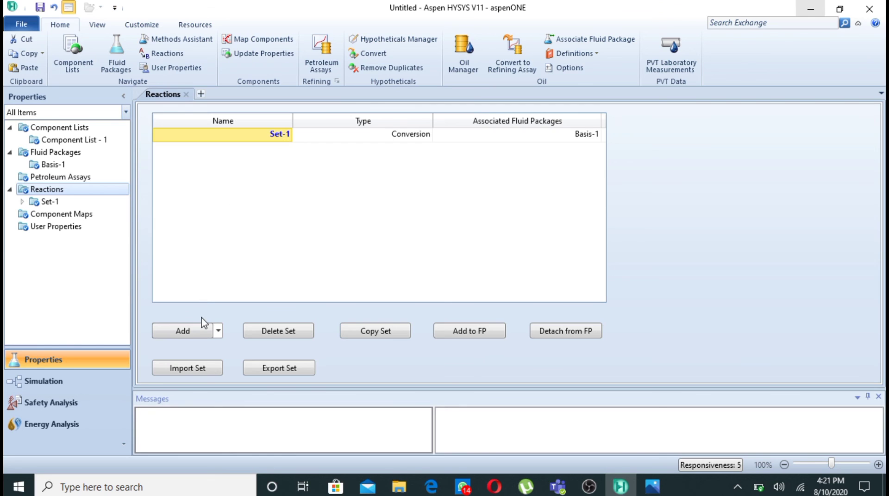
left_click(196, 336)
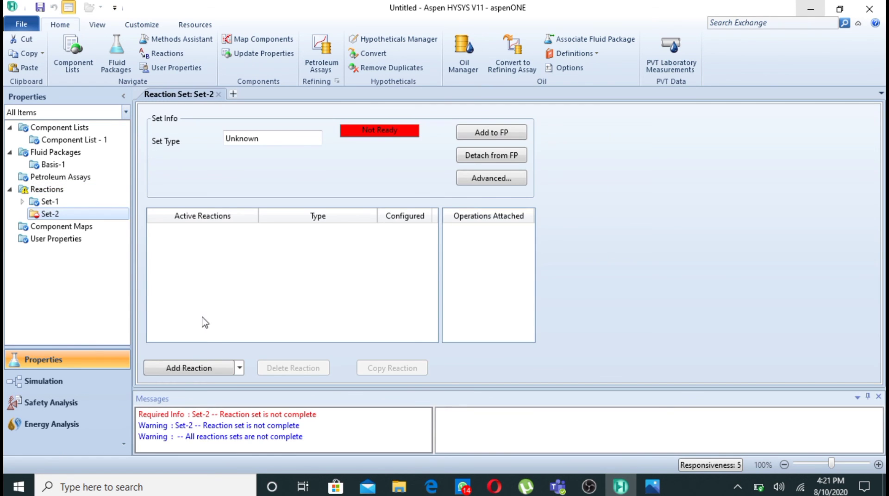
left_click(209, 370)
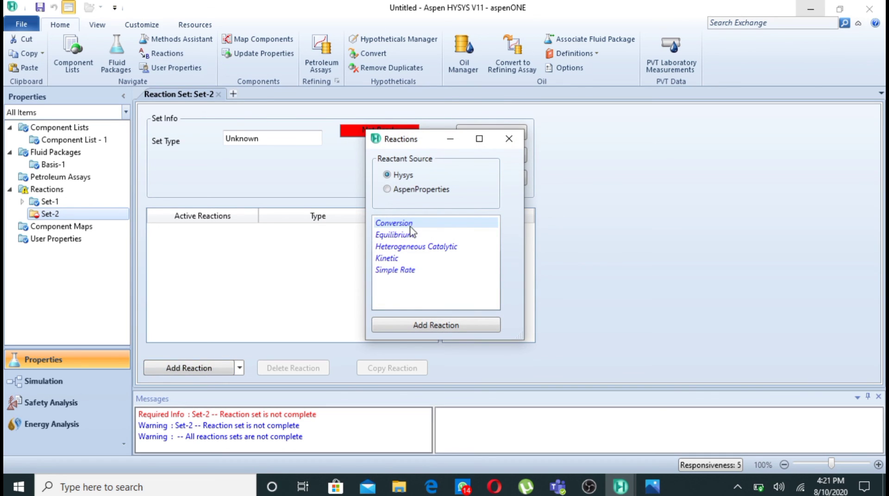
left_click(452, 327)
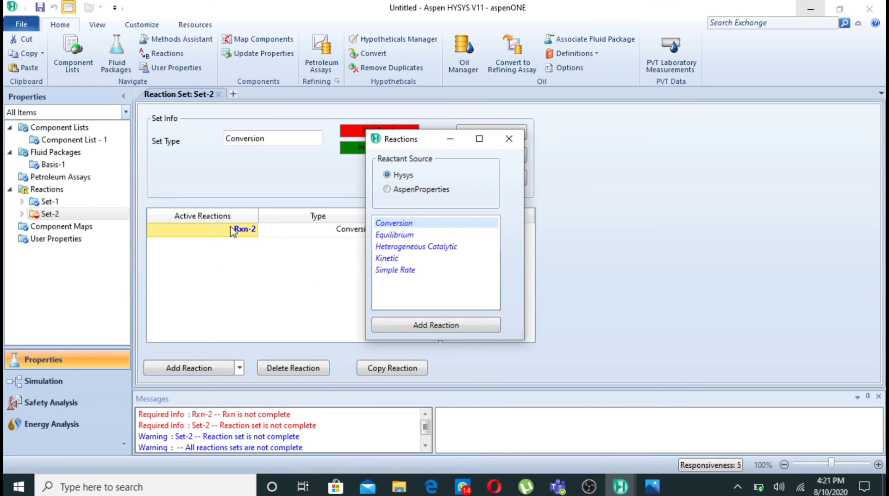
left_click(509, 138)
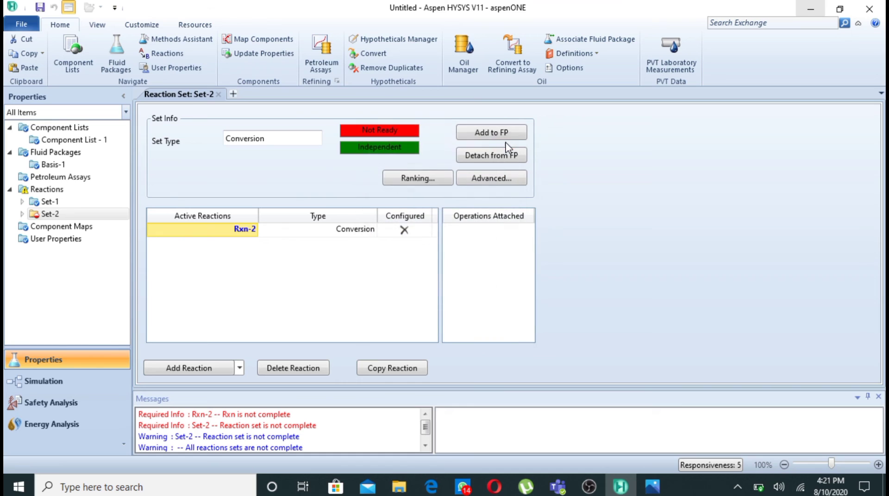
Open the conversion reaction Rxn-2 in Set-2 and add SO2, Oxygen and SO3 as its components
double_click(251, 232)
left_click(141, 185)
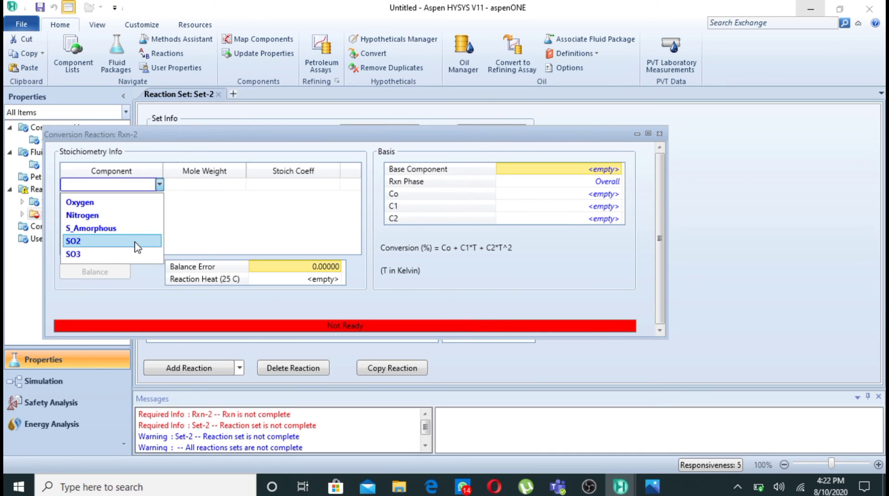
left_click(136, 242)
left_click(159, 197)
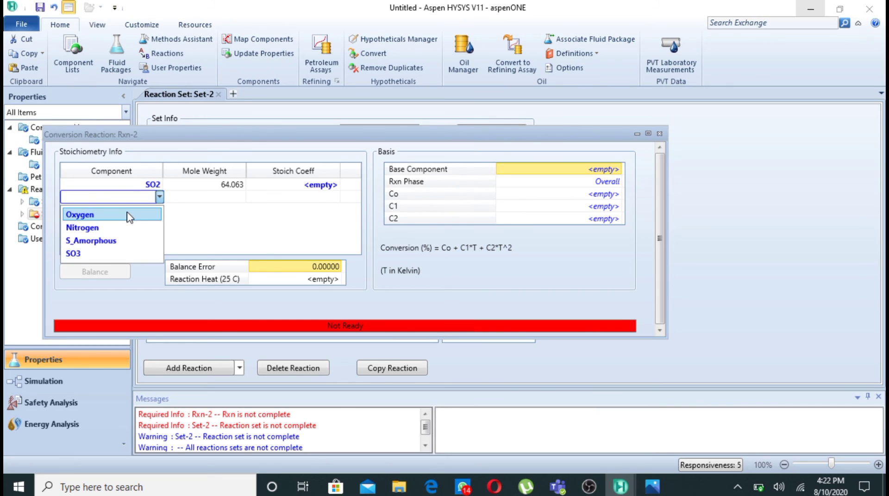
left_click(86, 215)
left_click(159, 211)
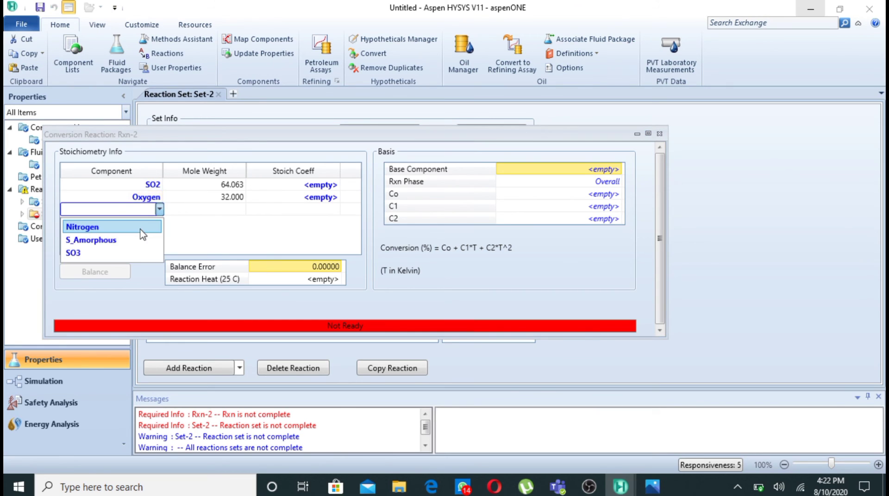
left_click(141, 258)
Set the stoichiometric coefficients of Rxn-2 to -1 for SO2, -0.5 for Oxygen and 1 for SO3
left_click(322, 185)
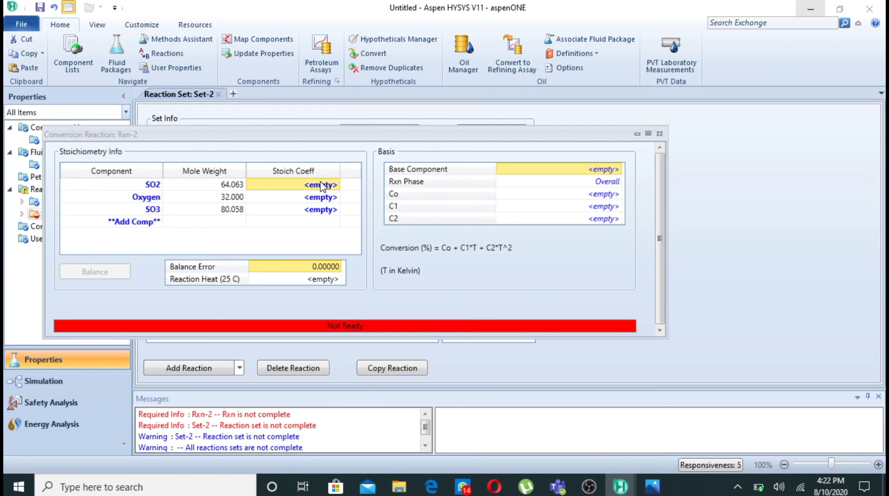
type("-1")
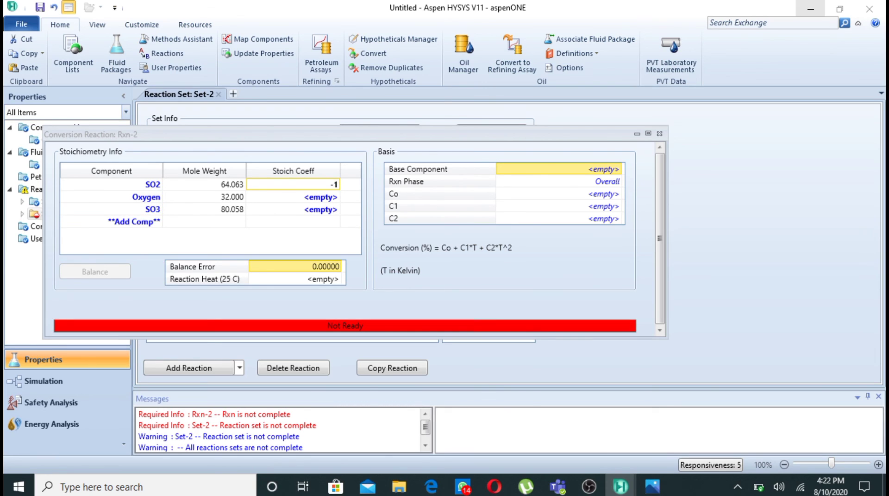
key("Return")
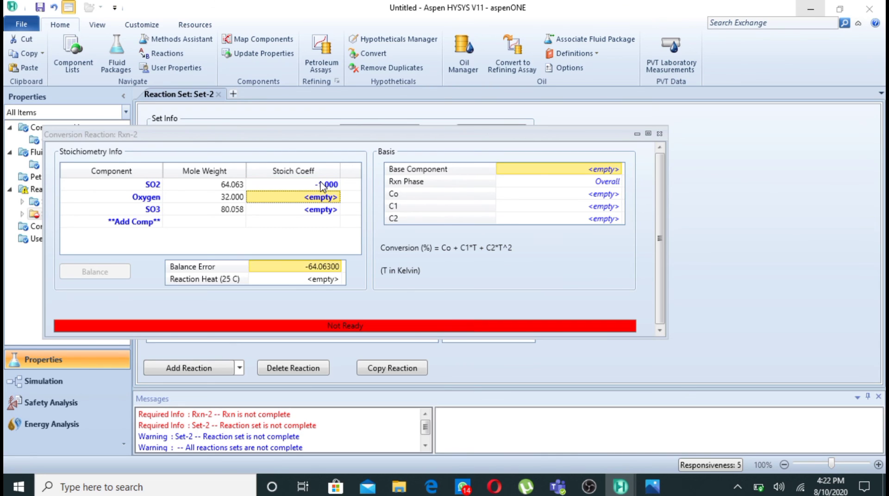
type("-.5")
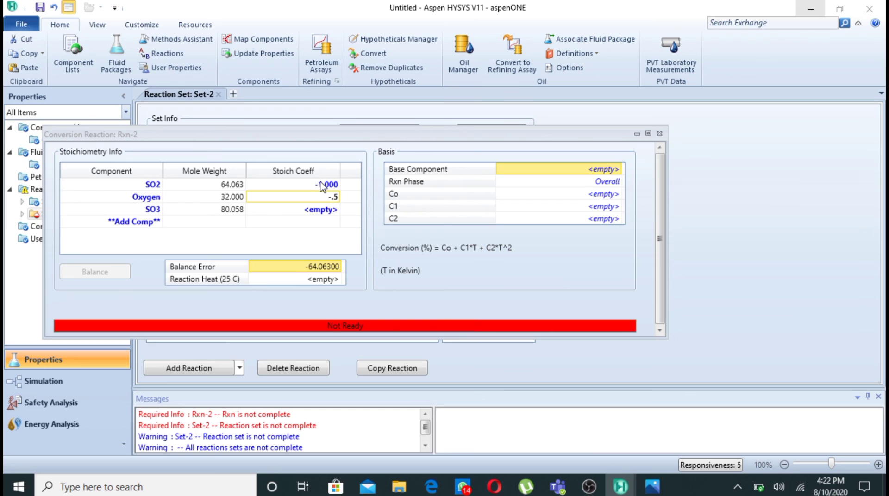
key("Return")
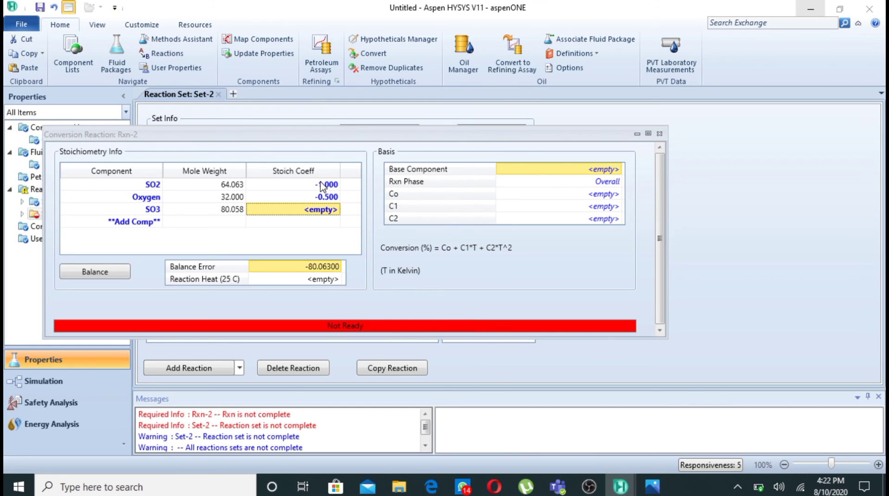
type("1")
key("Return")
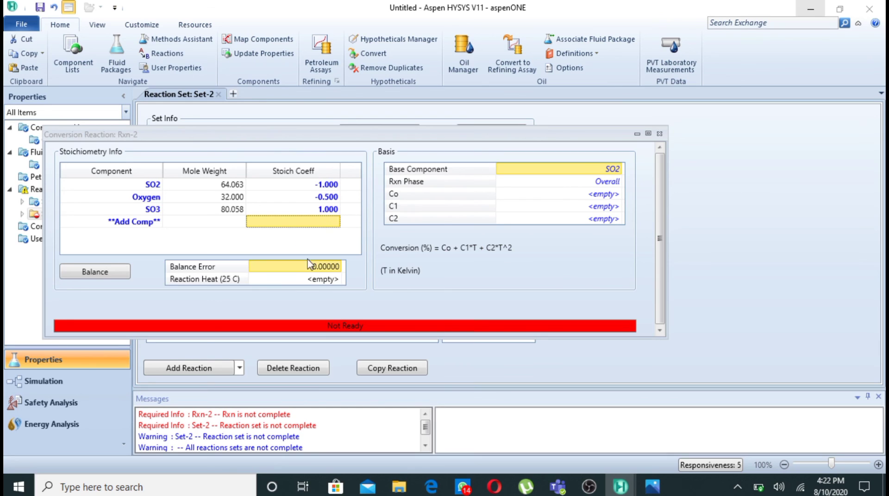
Set the conversion coefficient Co of the SO2 reaction to 95 and attach Set-2 to the Basis-1 fluid package
left_click(614, 196)
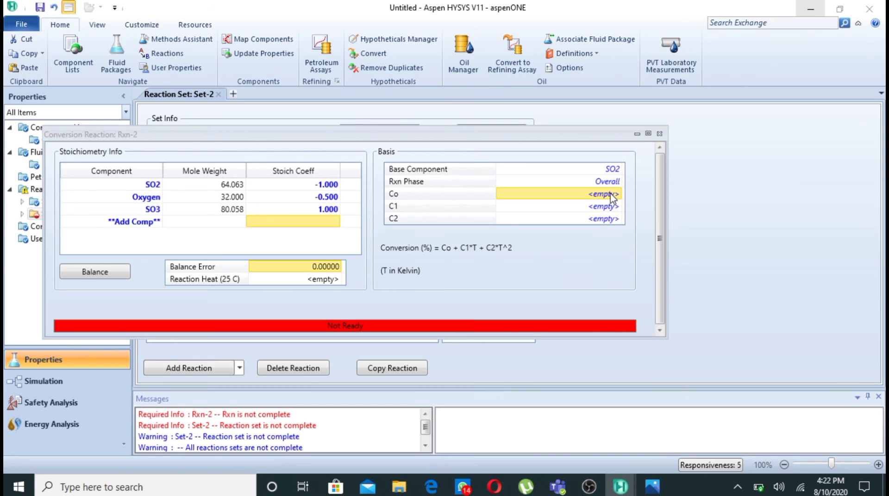
type("95")
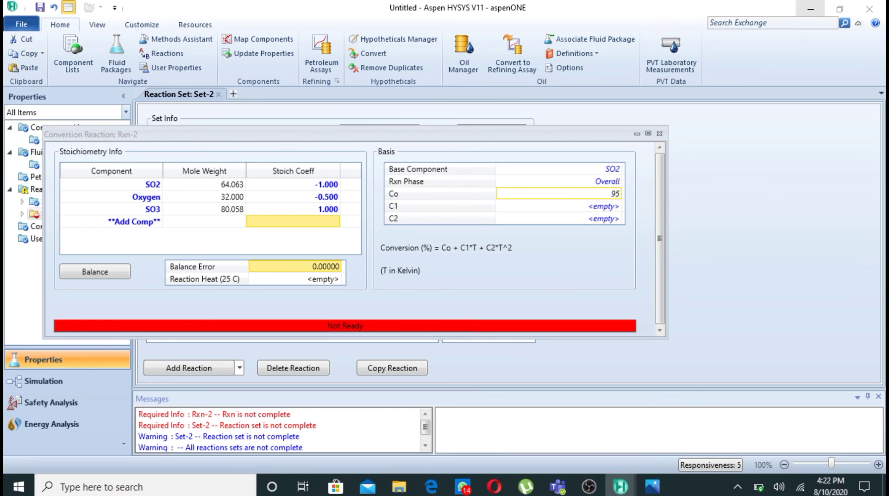
key("Return")
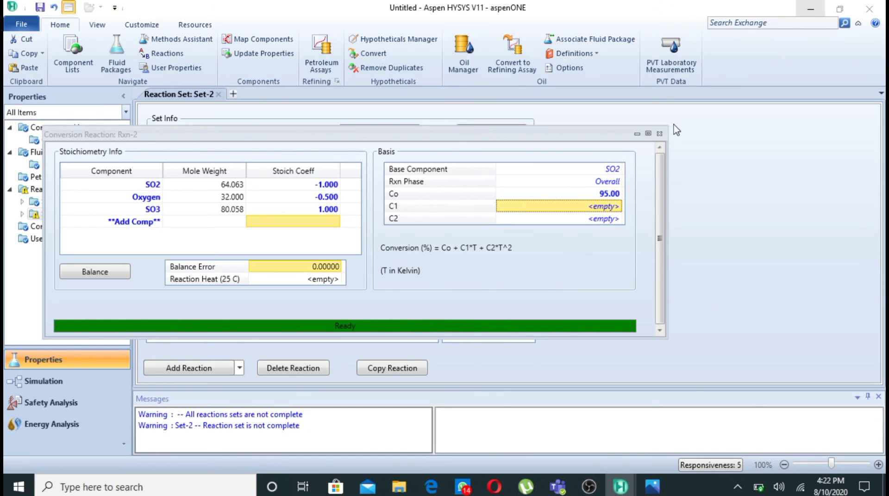
left_click(660, 134)
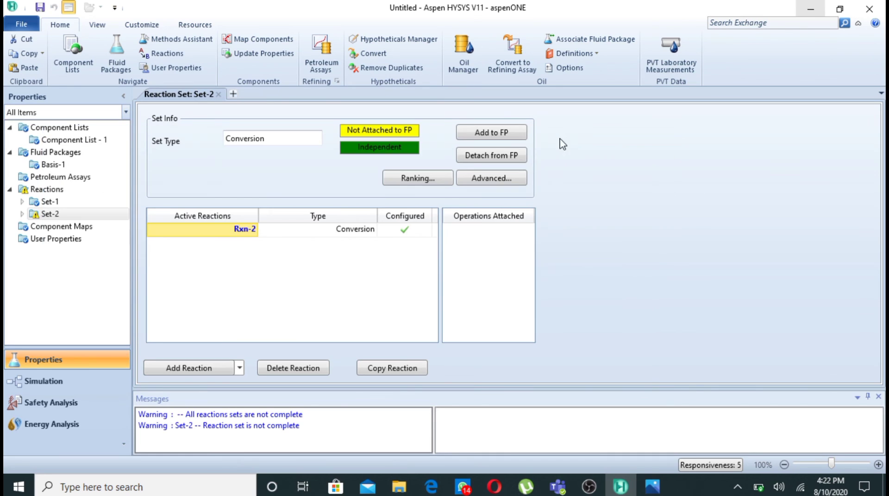
left_click(503, 134)
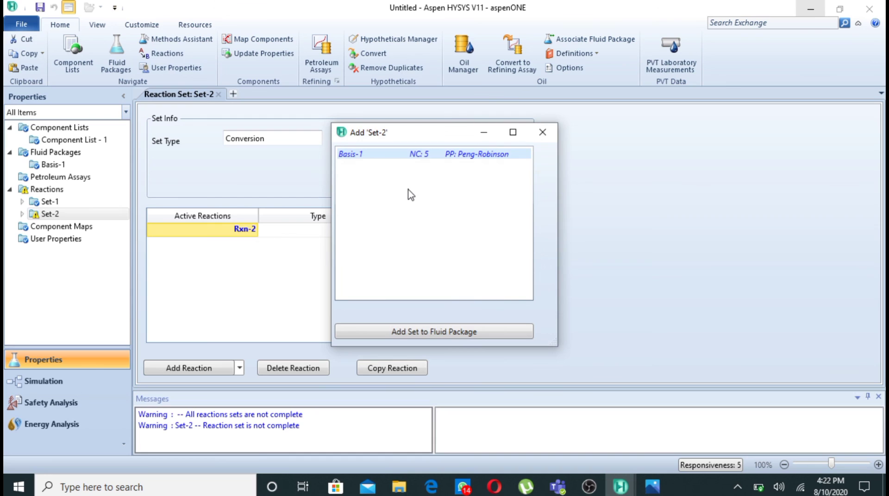
left_click(426, 332)
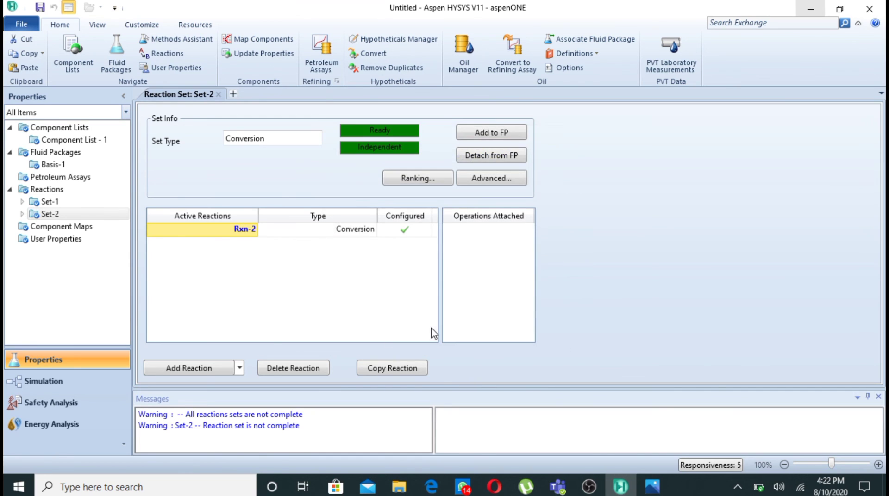
Enter the simulation environment and place a conversion reactor on the main flowsheet
left_click(57, 383)
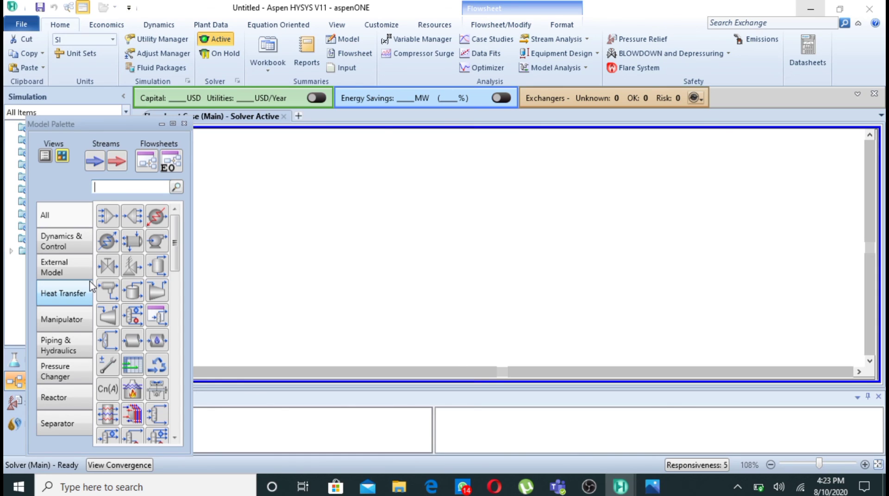
left_click(62, 400)
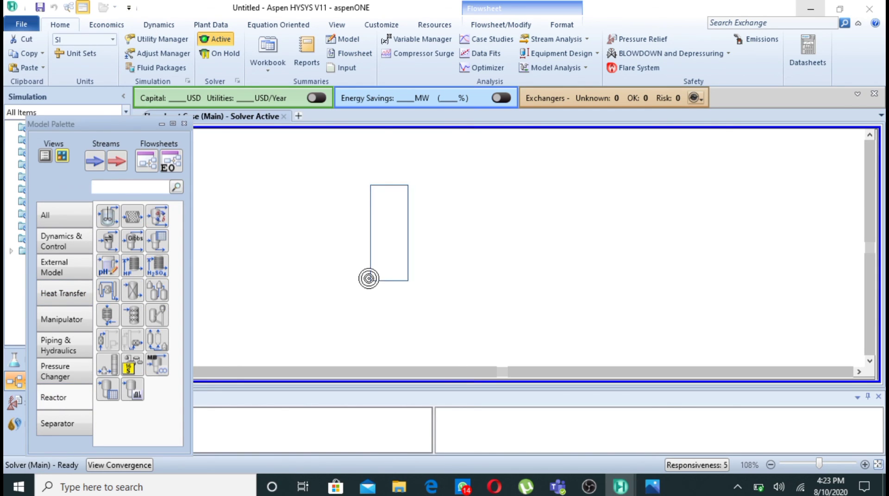
left_click(368, 279)
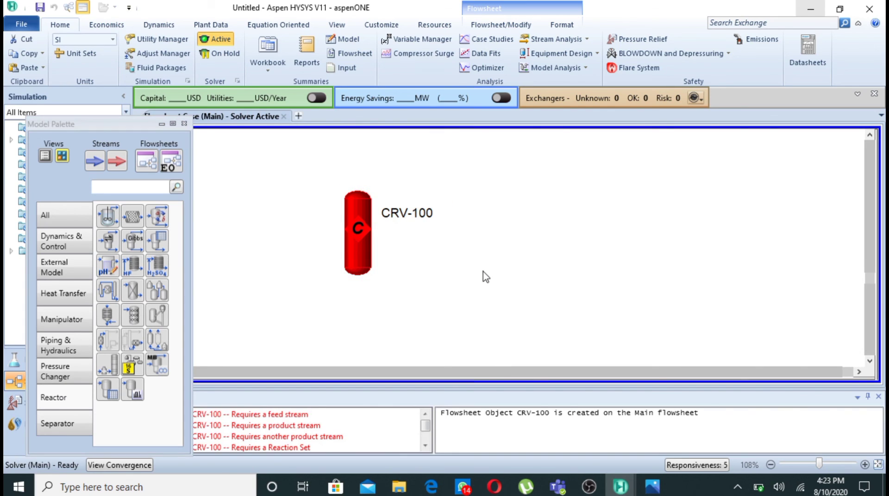
Open the conversion reactor CRV-100 and add two inlet streams named "sulpher" and "air"
left_click(359, 204)
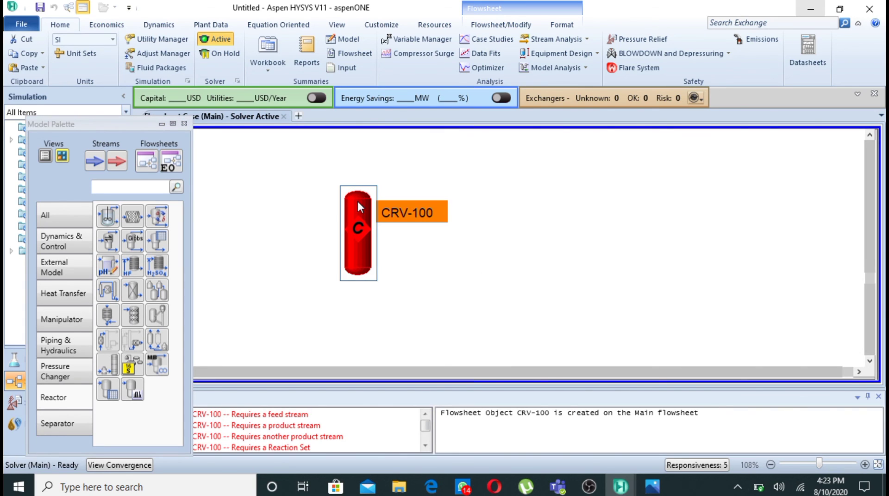
double_click(357, 199)
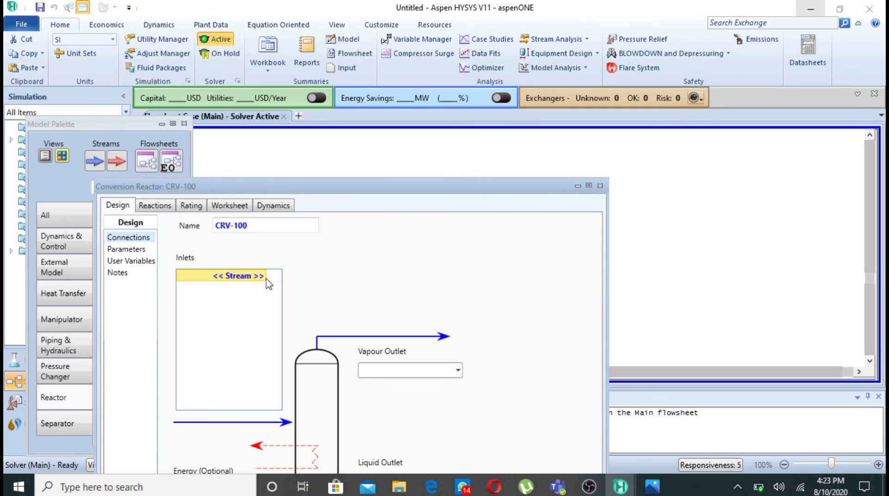
left_click(262, 277)
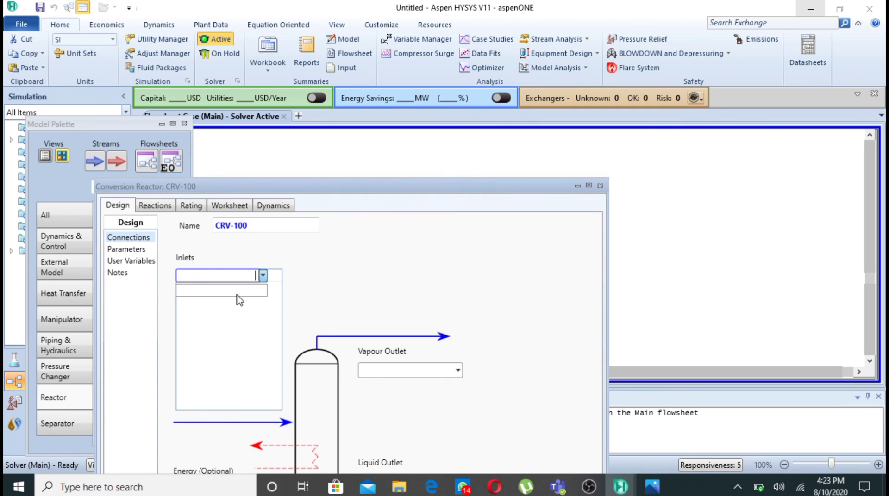
type("sulpher")
key("Return")
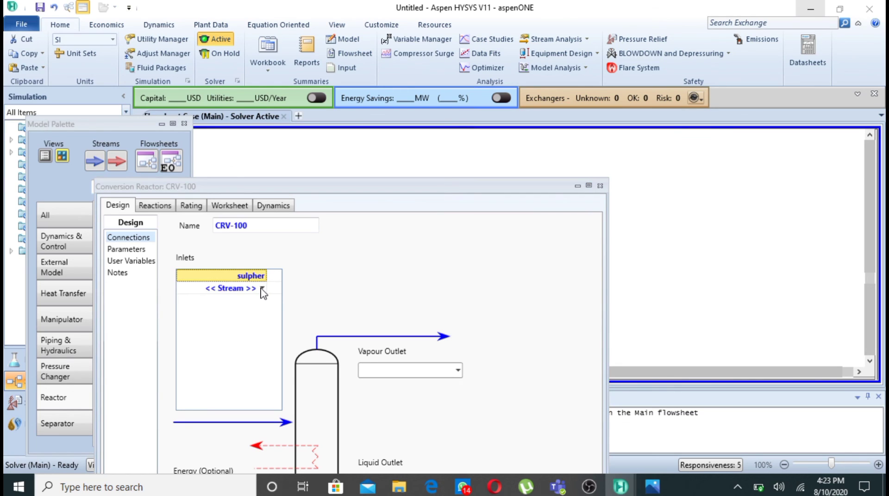
left_click(262, 291)
left_click(263, 289)
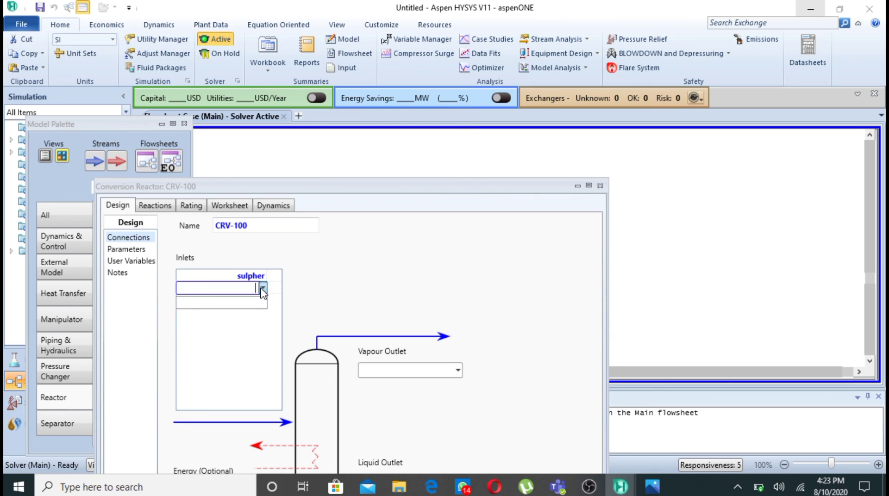
type("air")
key("Return")
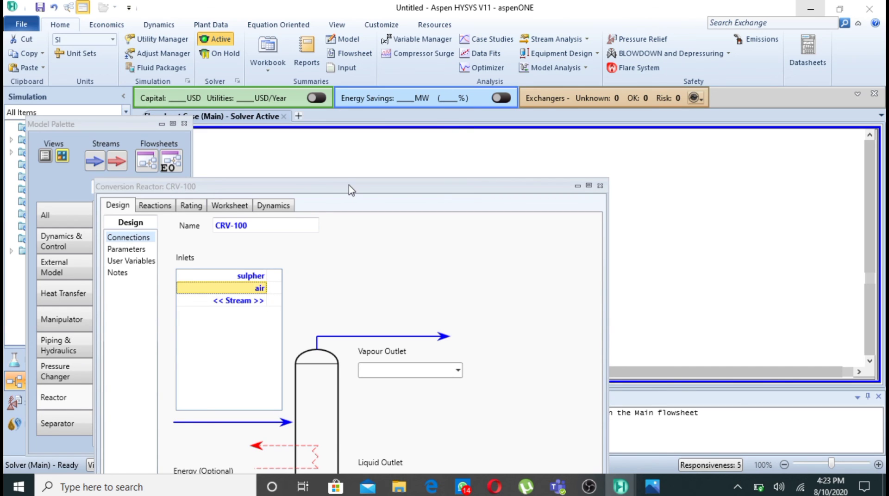
Name the reactor's liquid outlet stream "unconvt s" and its vapour outlet stream "p1"
left_click_drag(350, 188, 352, 115)
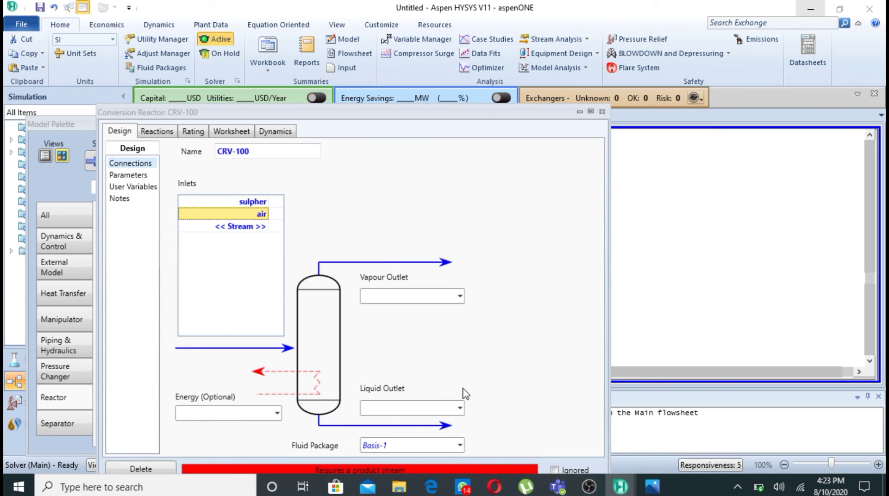
left_click(460, 409)
type("un")
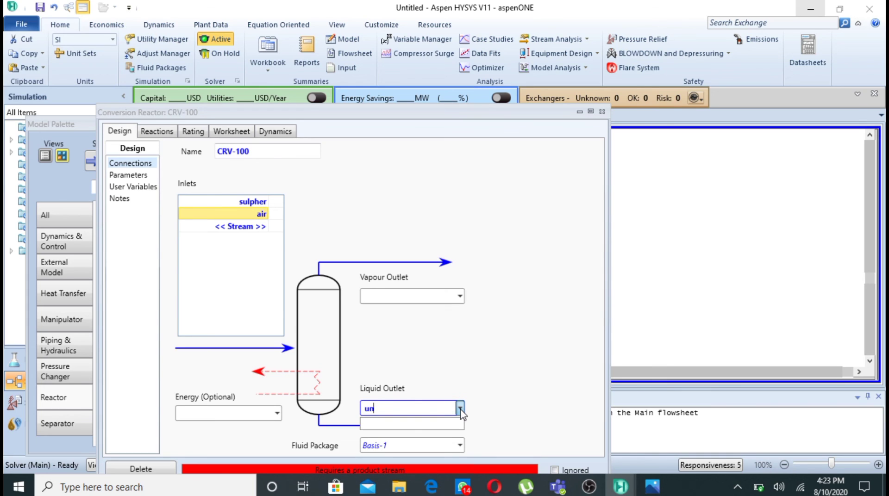
type("convt s")
key("Return")
left_click(463, 301)
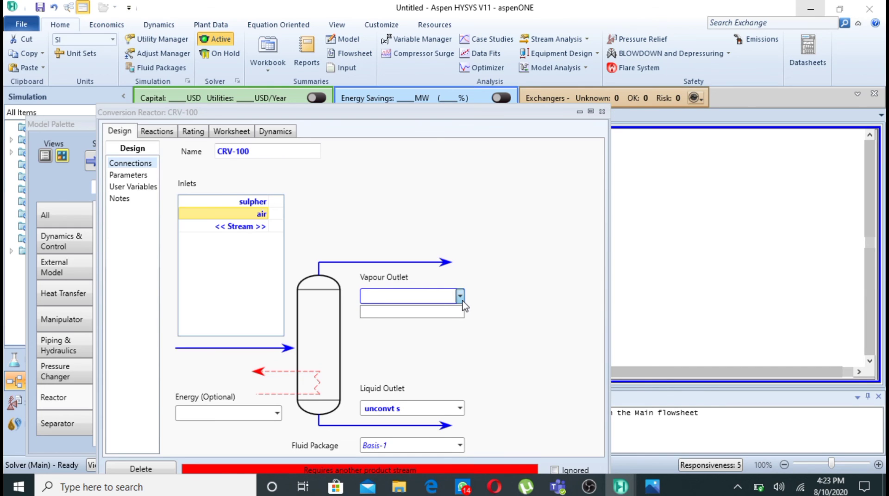
type("p1")
key("Return")
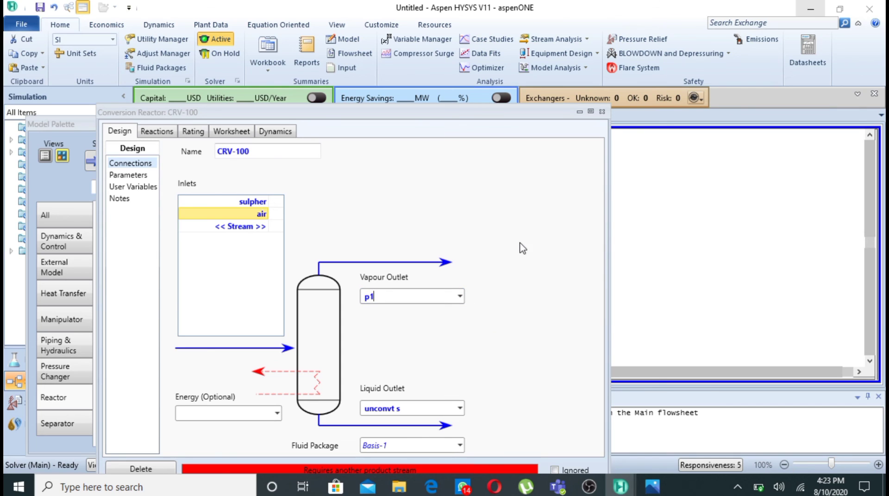
Assign the reaction set Set-1 to the conversion reactor CRV-100
left_click_drag(490, 114, 492, 74)
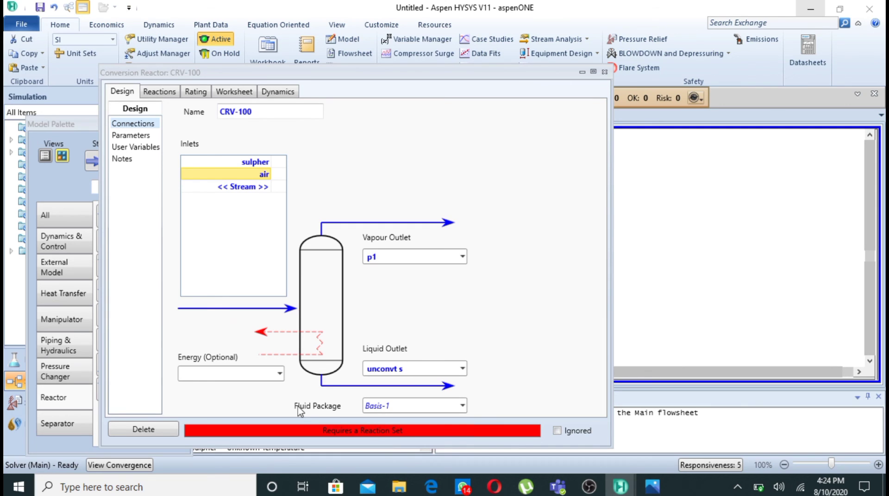
left_click(172, 93)
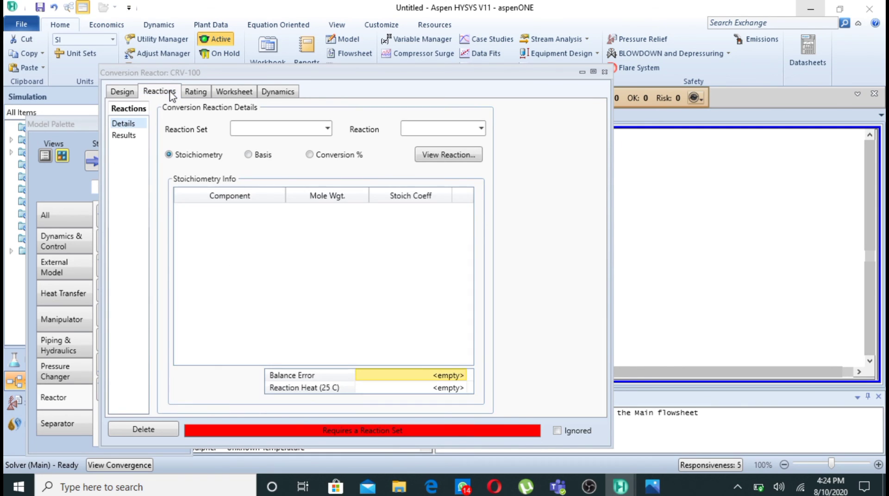
left_click(327, 134)
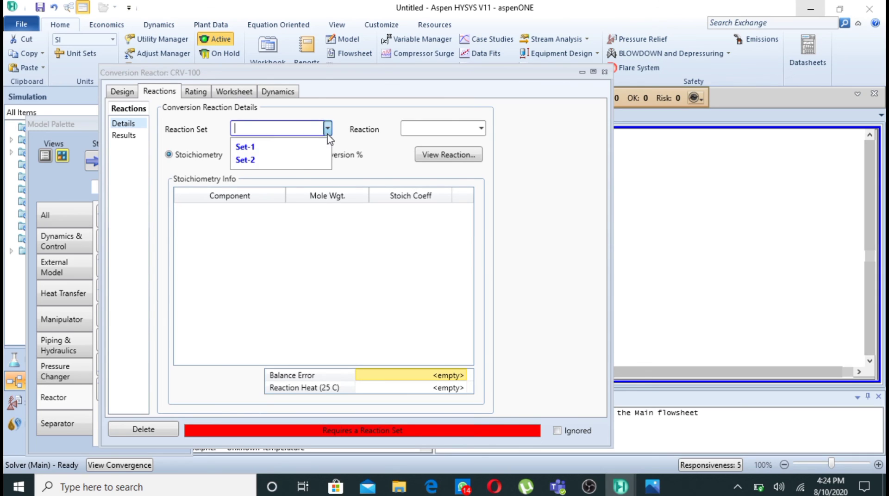
left_click(281, 149)
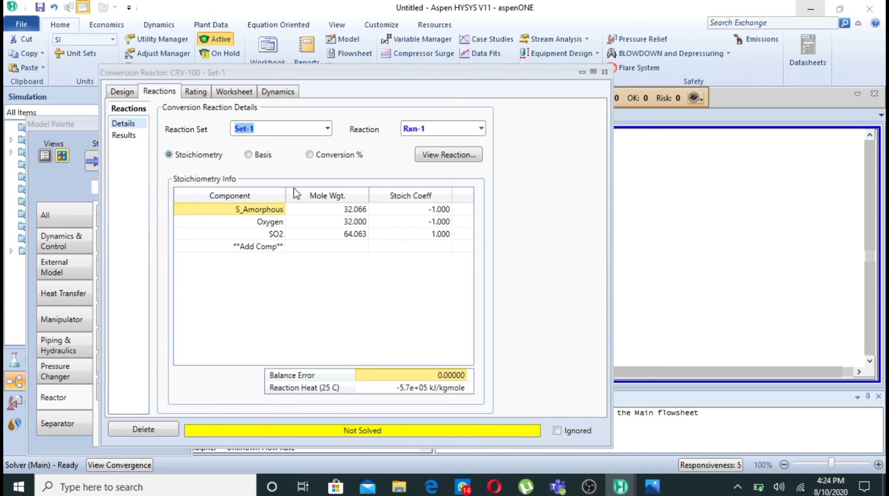
In the reactor's worksheet conditions, set the sulpher stream to 25 °C and 101.325 kPa
left_click(239, 94)
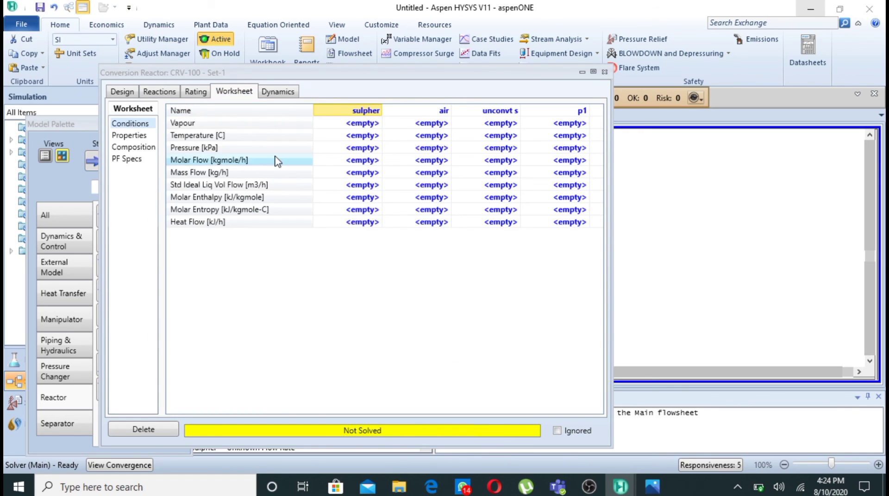
left_click(372, 136)
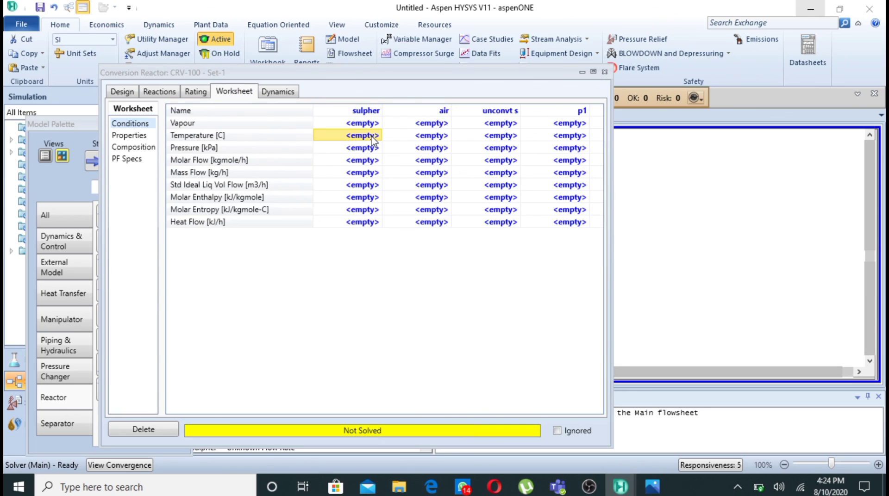
type("2")
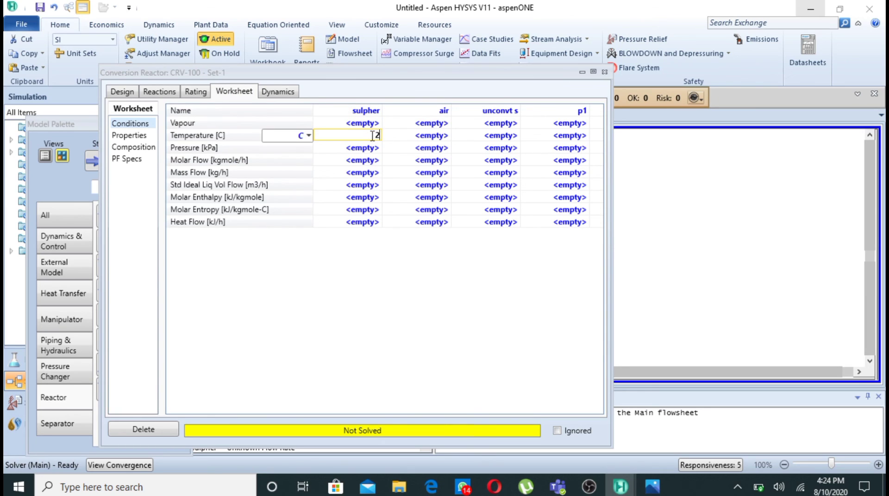
type("5")
key("Return")
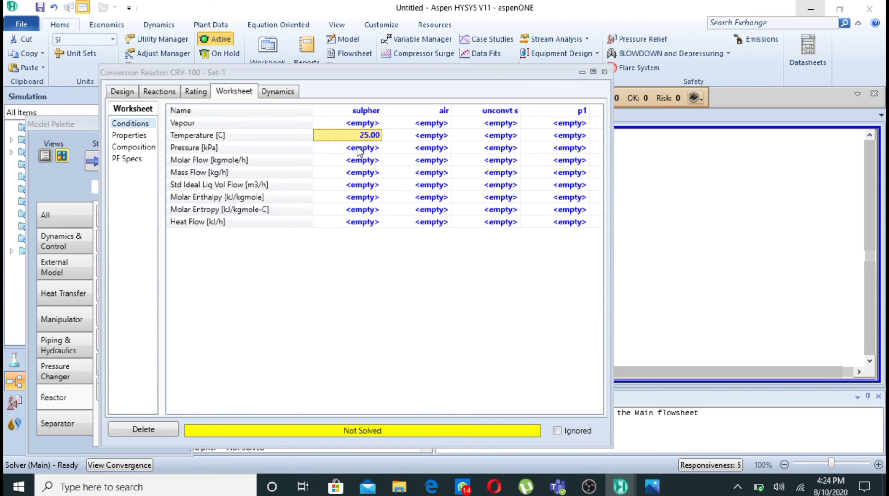
left_click(358, 146)
type("10")
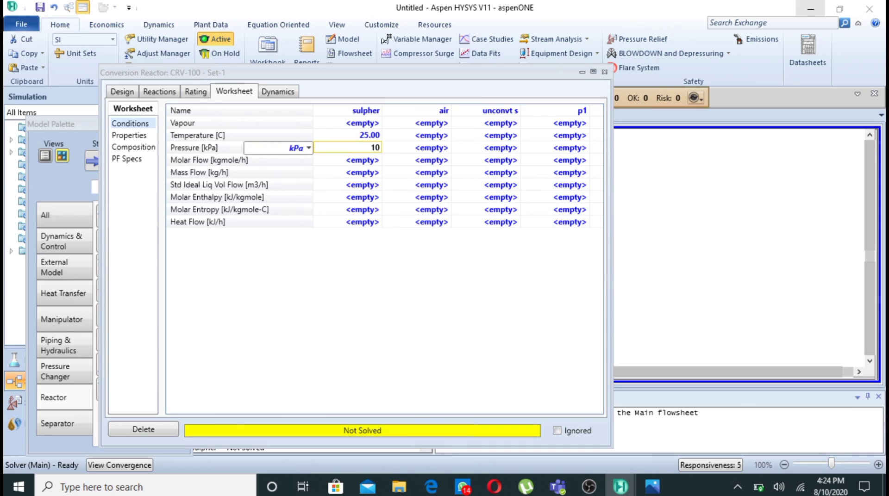
type("1.325")
key("Return")
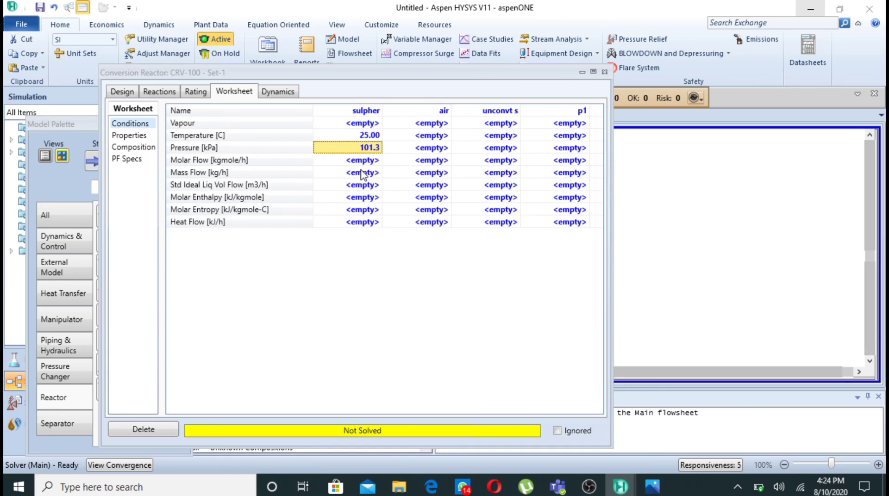
Set the mass flow of the sulpher stream to 100 kg/h
left_click(363, 174)
type("100")
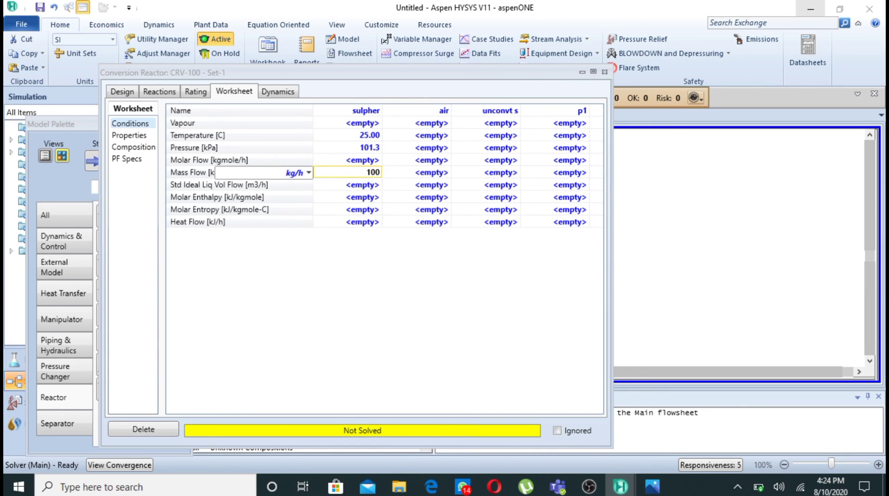
key("Return")
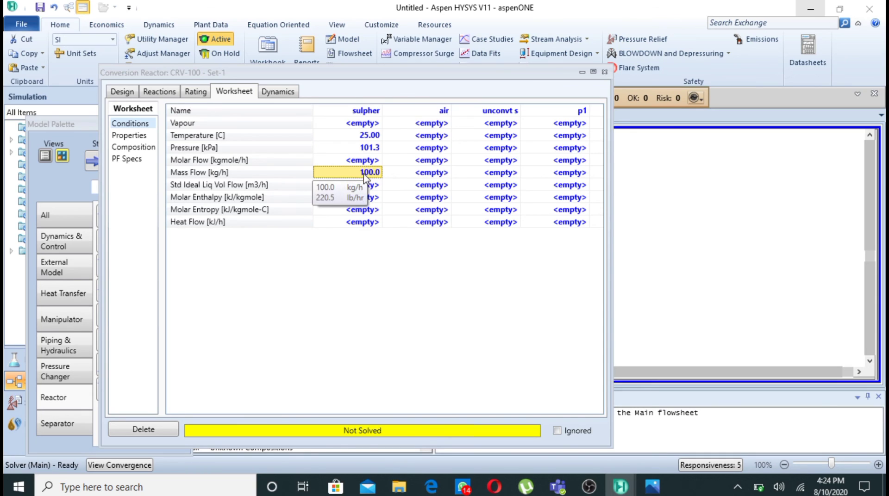
Skip the composition inputs of the outlet streams and set the sulpher stream's S_Amorphous mass fraction to 1
mouse_move(378, 172)
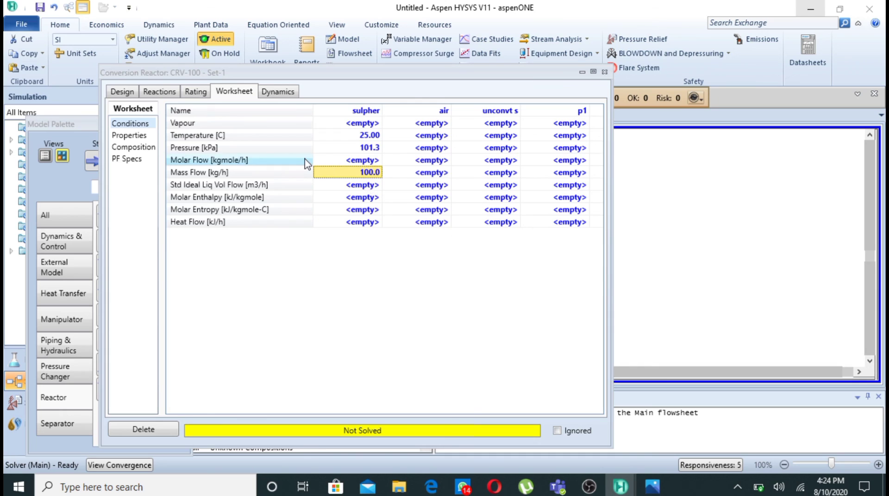
double_click(260, 175)
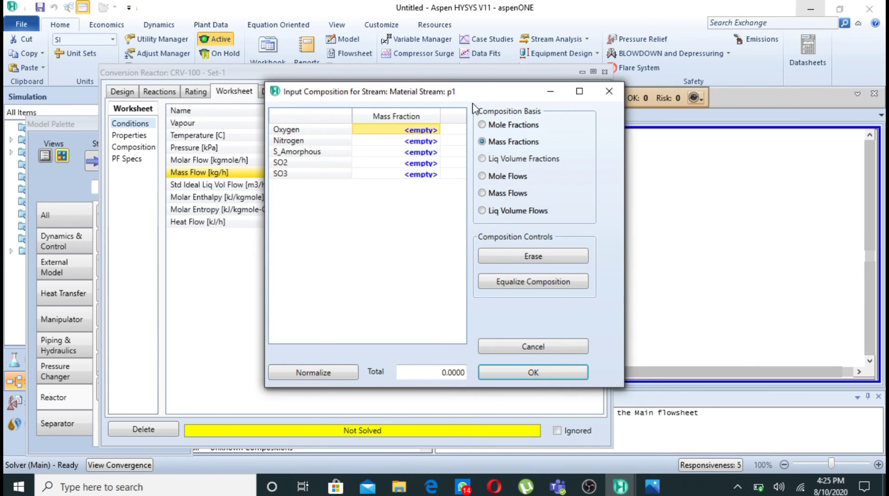
left_click(608, 99)
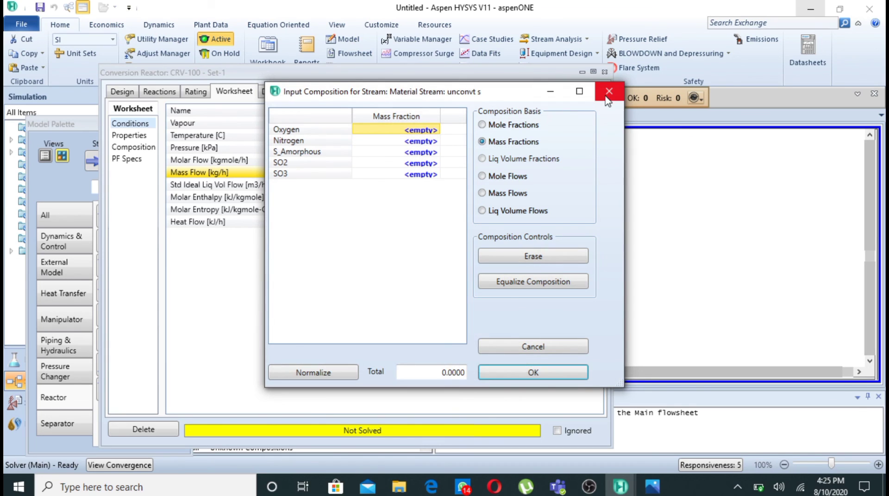
left_click(609, 99)
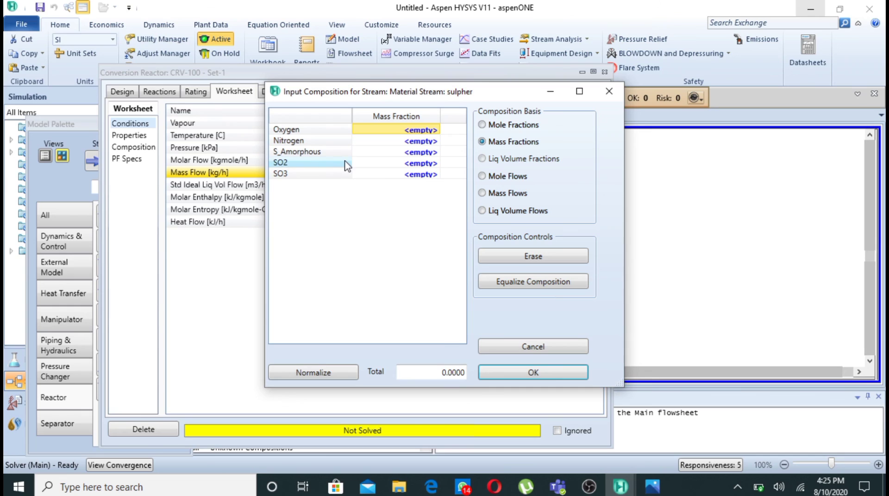
left_click(419, 153)
type("1")
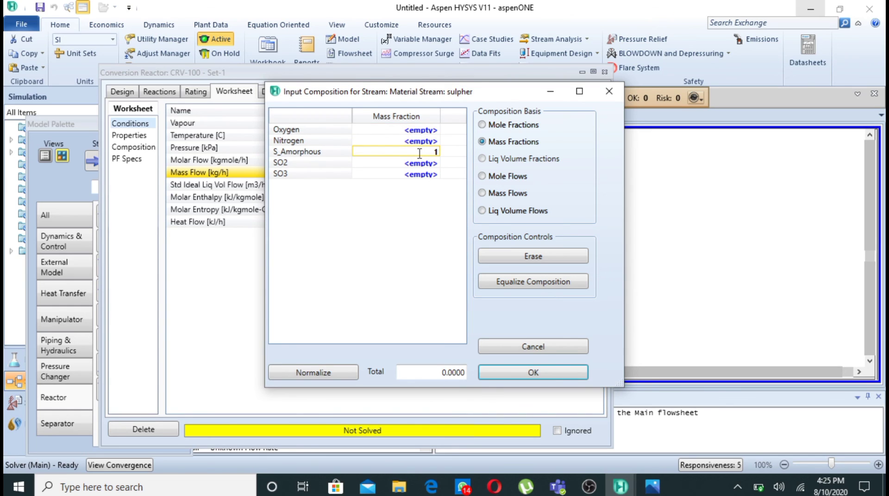
key("Return")
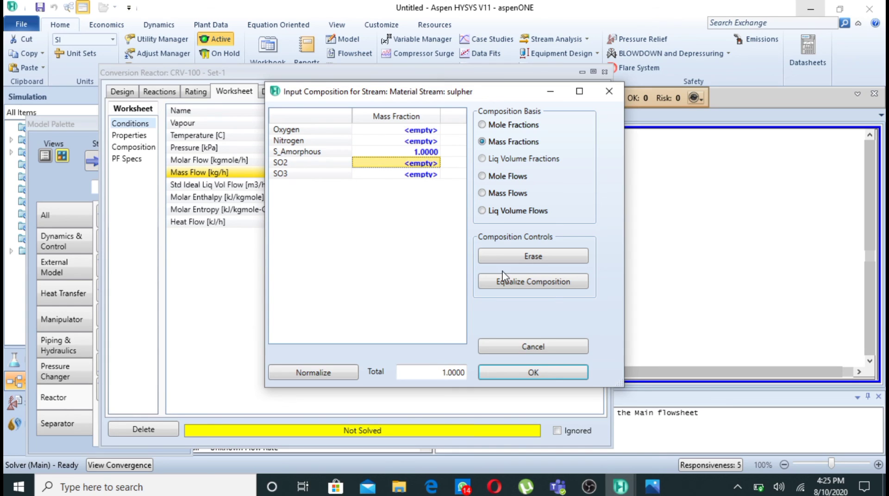
left_click(522, 374)
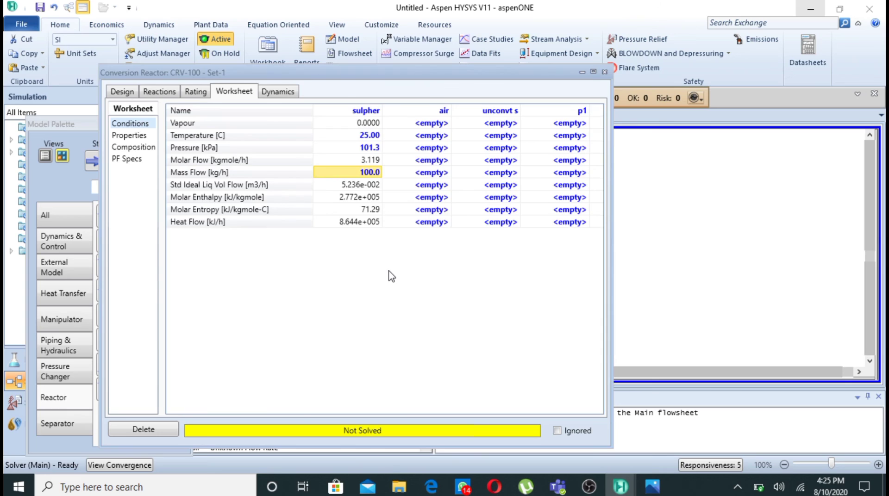
Set the air stream's temperature to 25 °C and its pressure to 101.325 kPa
left_click(430, 139)
type("25")
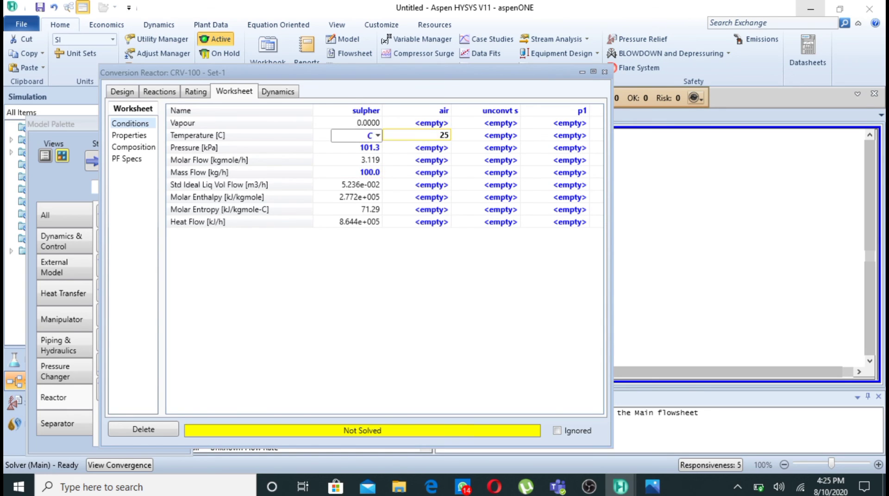
key("Return")
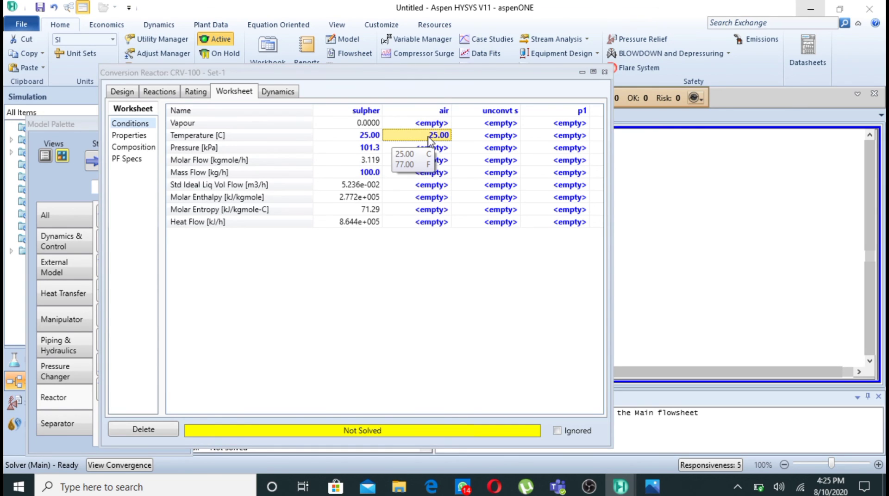
left_click(430, 149)
type("101.324")
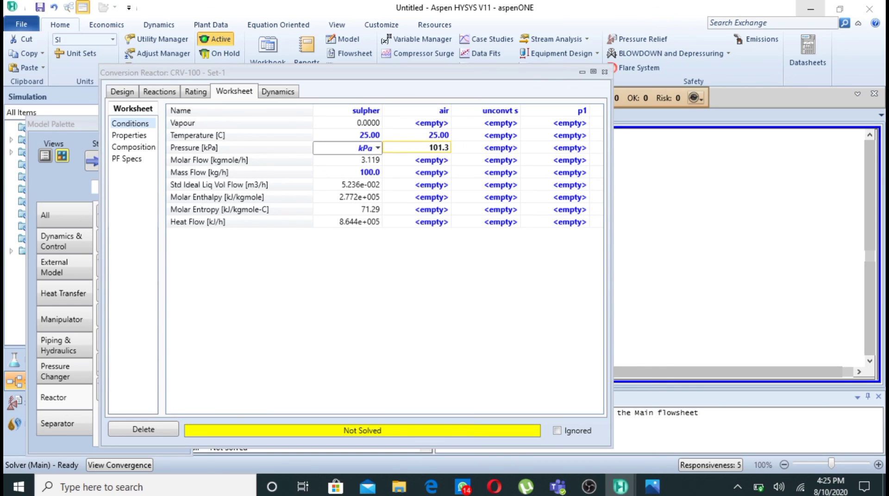
key("BackSpace")
type("5")
key("Return")
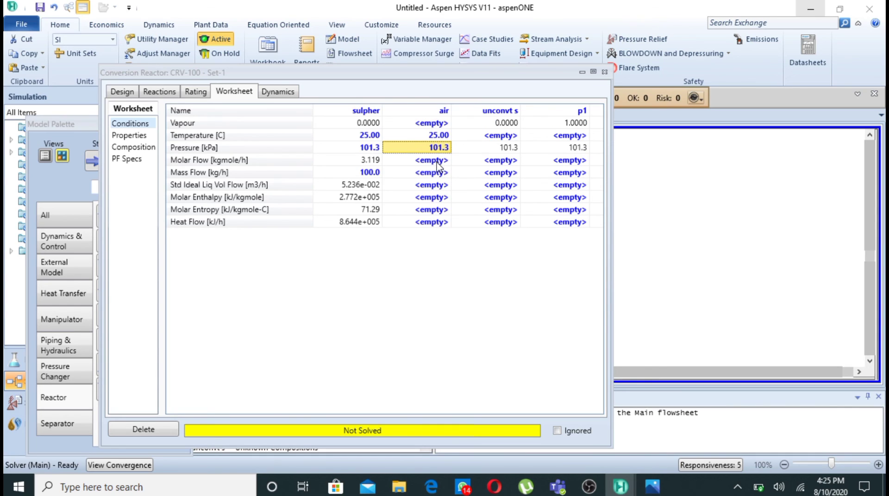
Set the air stream's molar flow to 29.76 kgmole/h
left_click(440, 167)
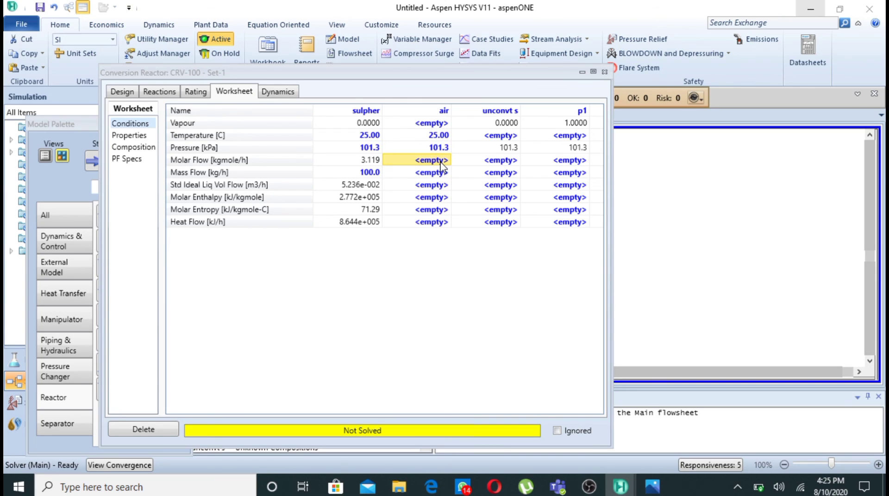
type("2")
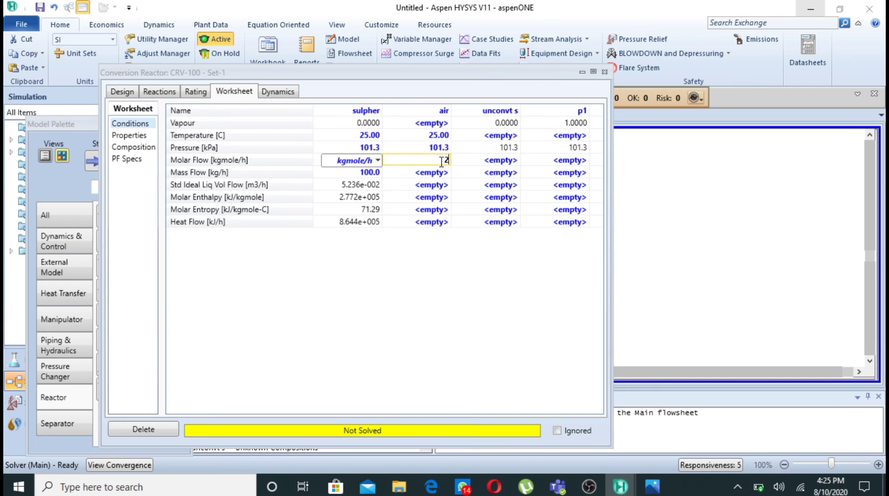
type("9.")
type("78")
key("BackSpace")
type("6")
key("Return")
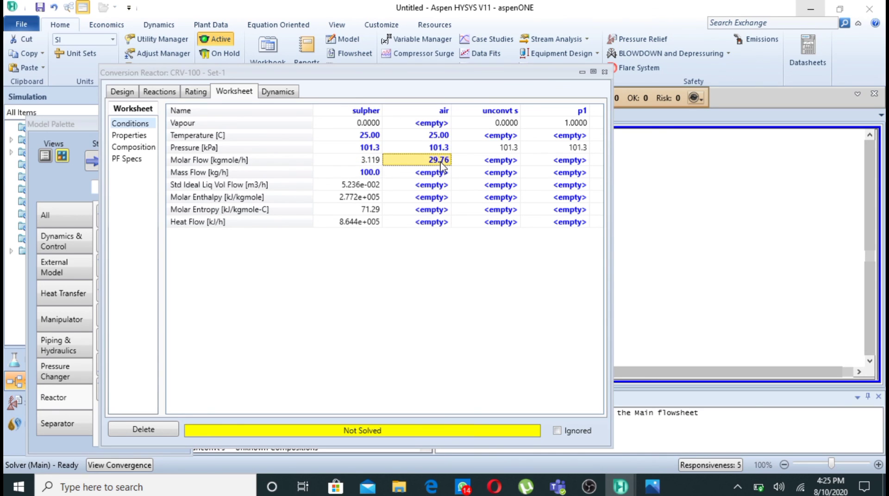
left_click(323, 162)
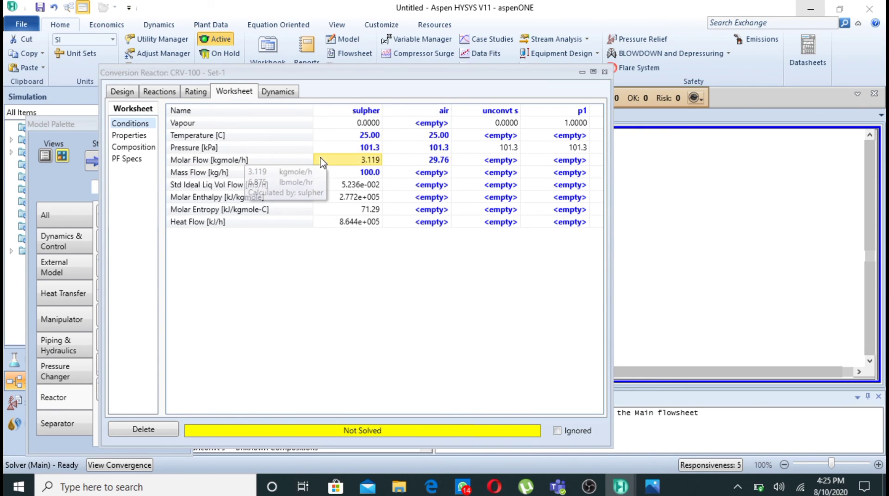
double_click(323, 161)
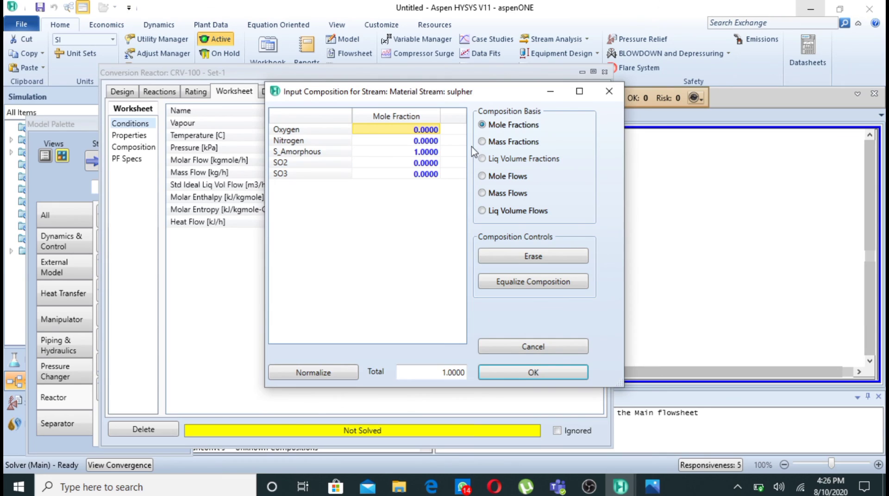
left_click(615, 96)
Set the air stream's composition to mole fractions of 0.21 oxygen and 0.79 nitrogen
double_click(439, 161)
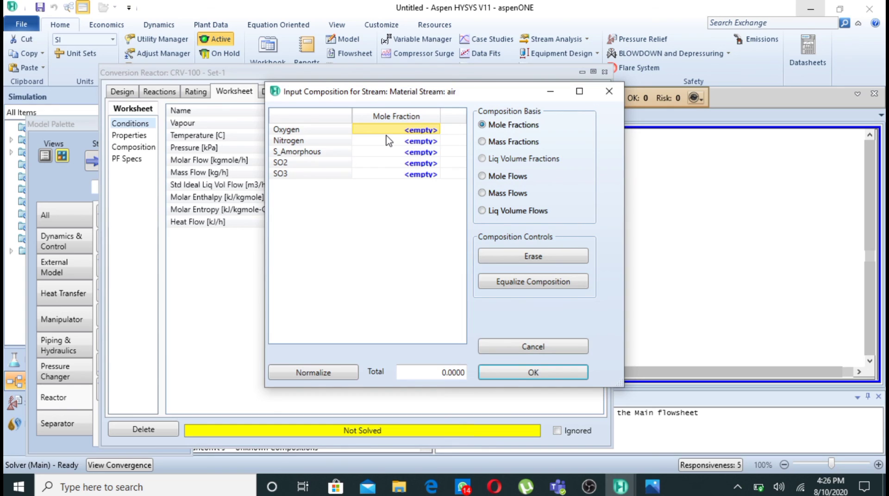
left_click(419, 133)
type("0.")
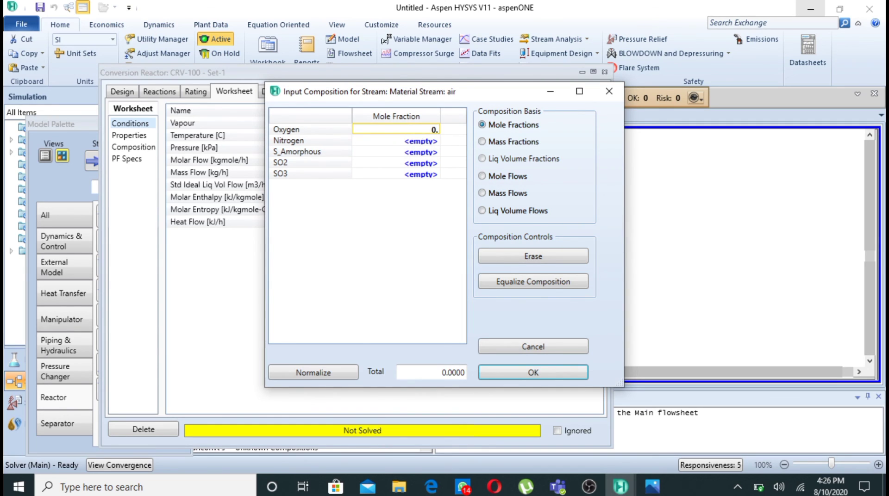
type("21")
key("Return")
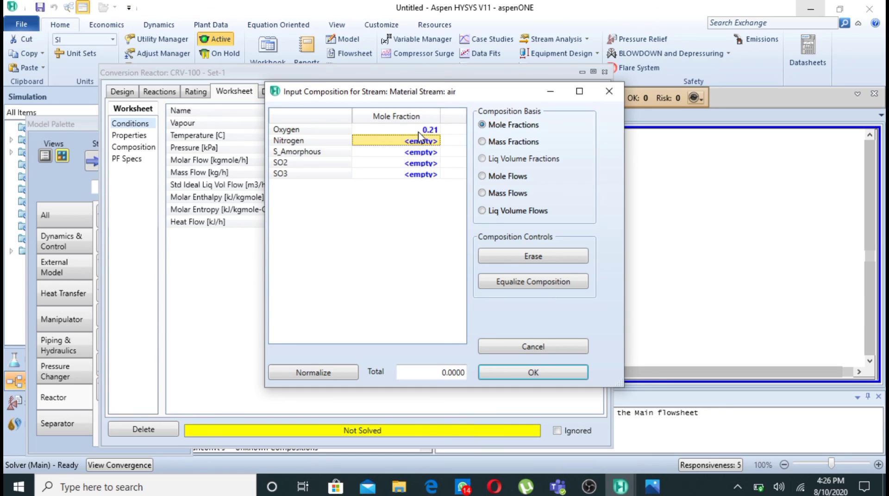
type("0.")
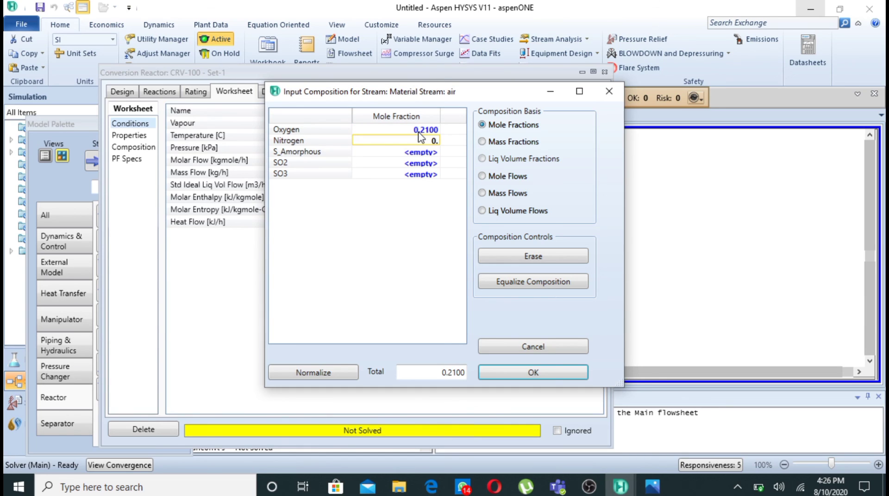
type("79")
key("Return")
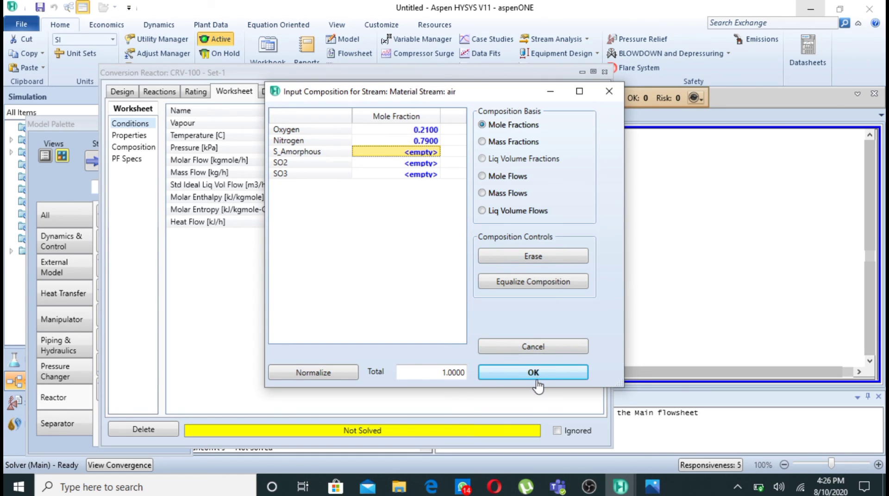
left_click(535, 375)
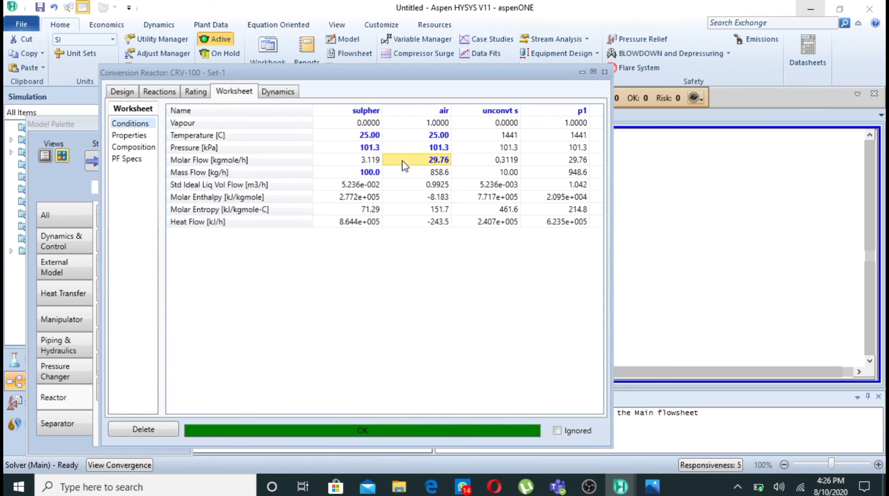
Examine CRV-100's solved stream conditions and compositions along with its reaction extents and reaction balance, and close the reactor
mouse_move(474, 139)
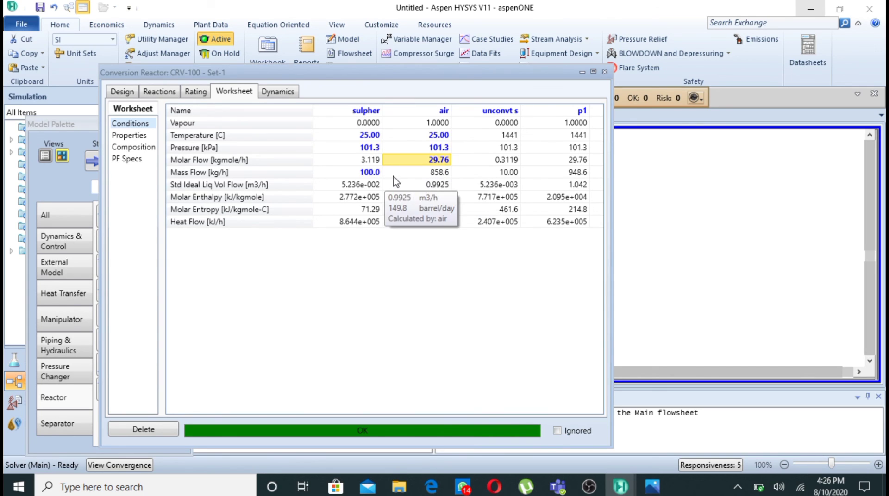
mouse_move(412, 178)
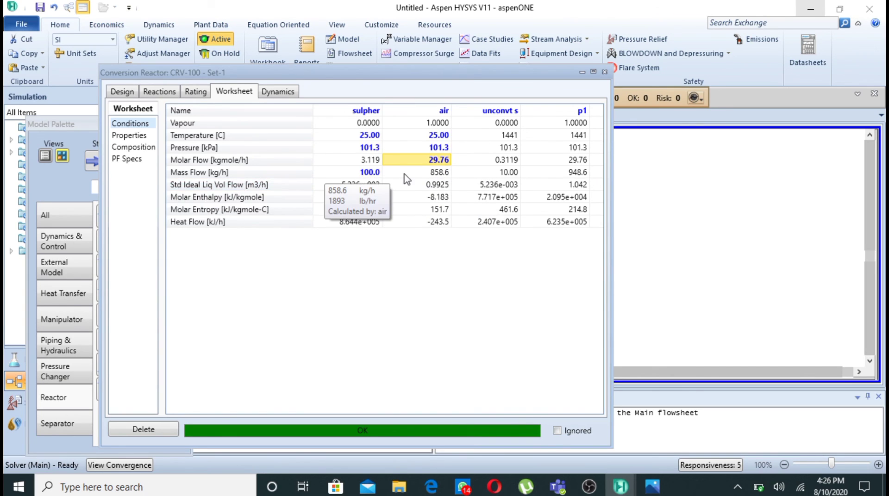
mouse_move(579, 165)
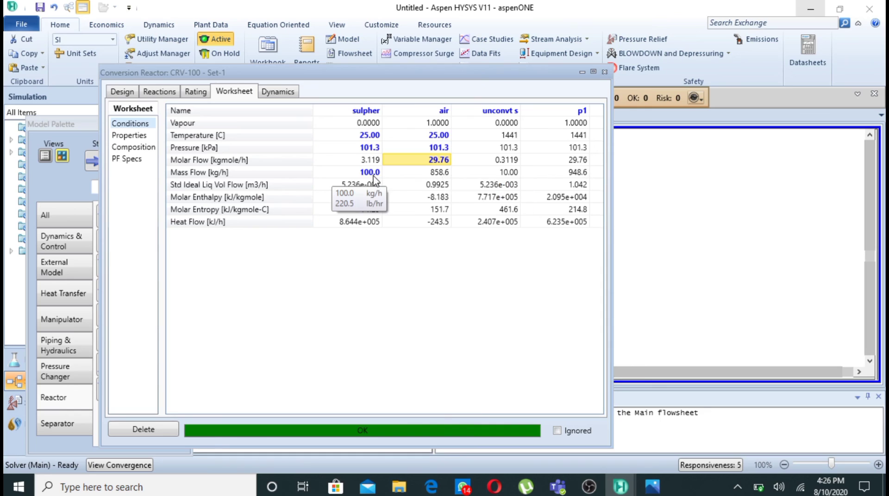
left_click(149, 148)
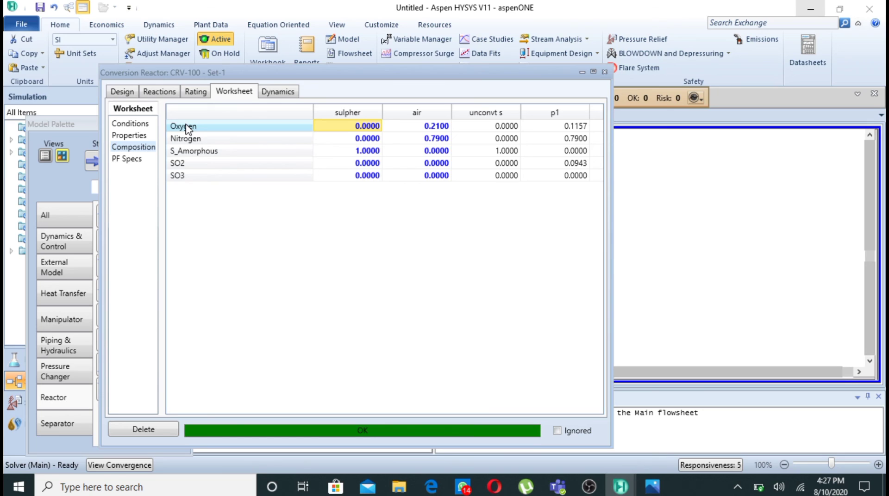
left_click(161, 93)
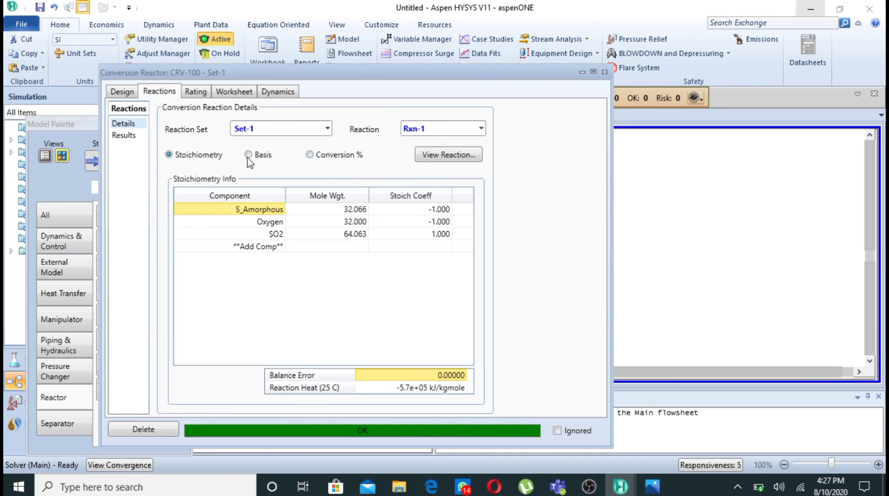
left_click(126, 137)
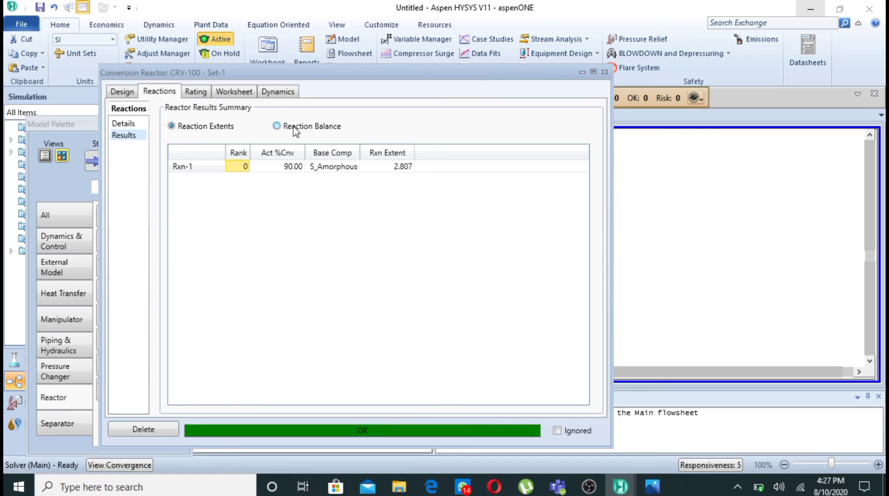
left_click(277, 127)
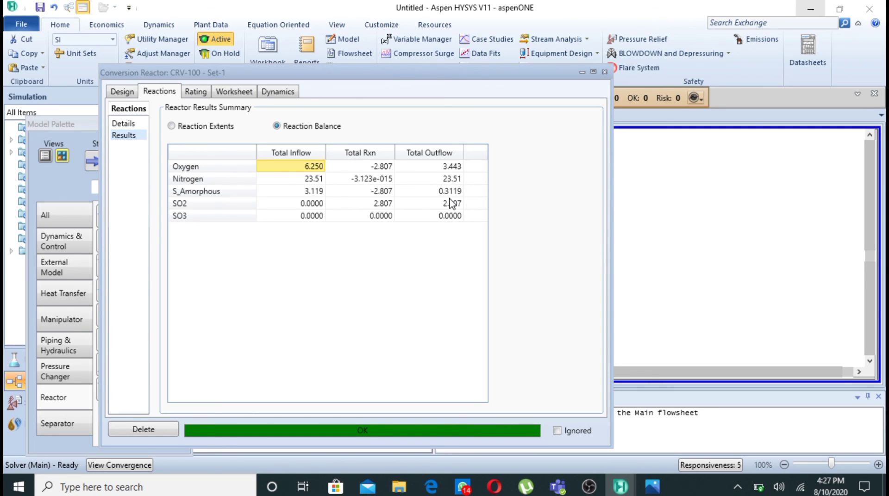
mouse_move(452, 180)
left_click(605, 72)
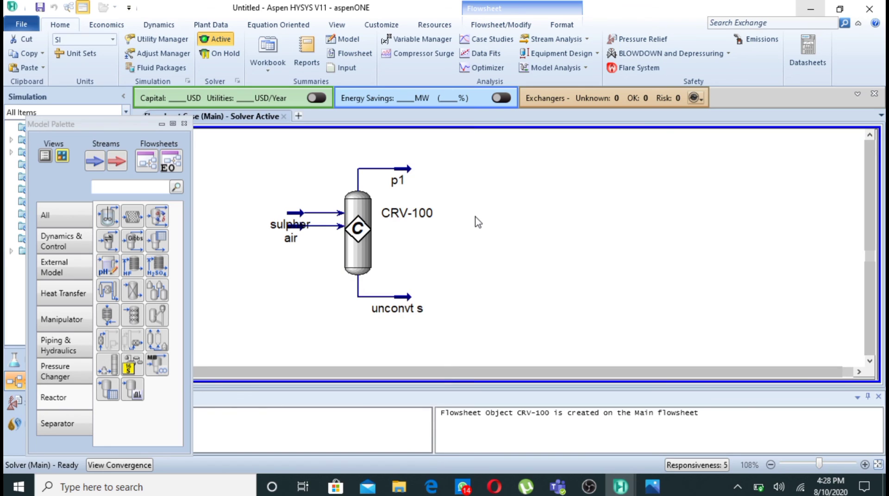
Add a second conversion reactor to the flowsheet and position it beside the p1 stream, clear of CRV-100
mouse_move(363, 245)
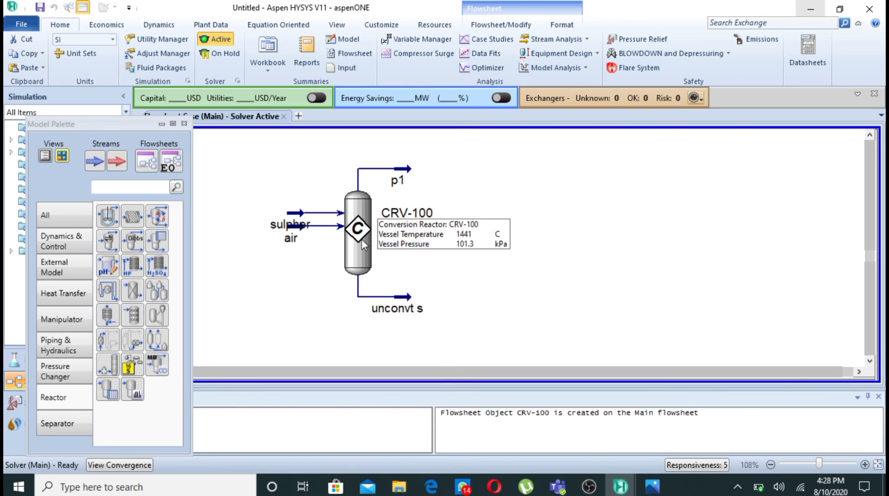
left_click(159, 222)
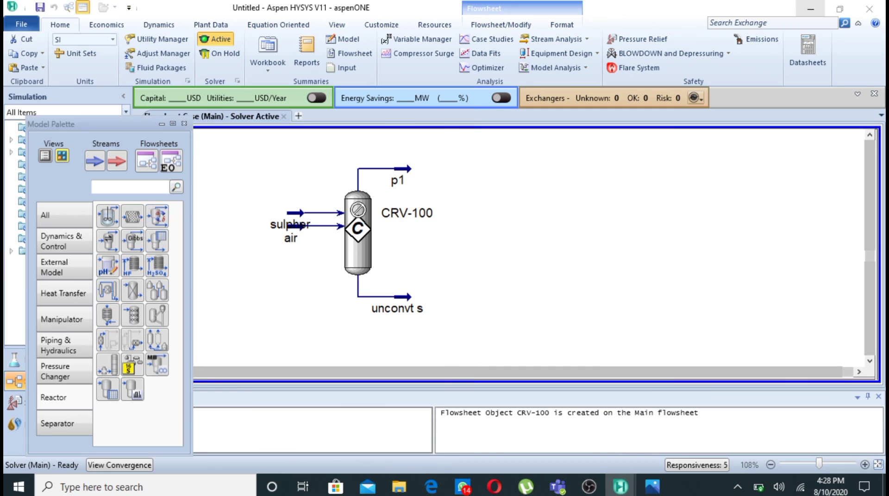
left_click(444, 187)
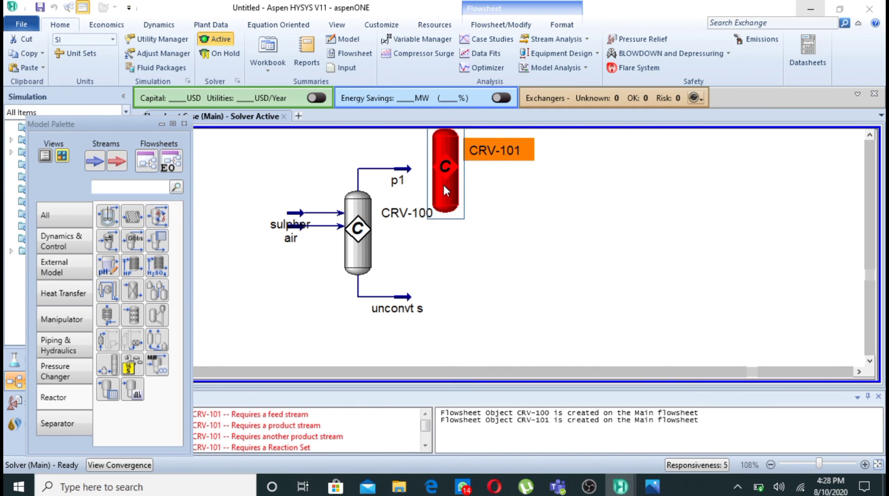
left_click_drag(445, 186, 470, 220)
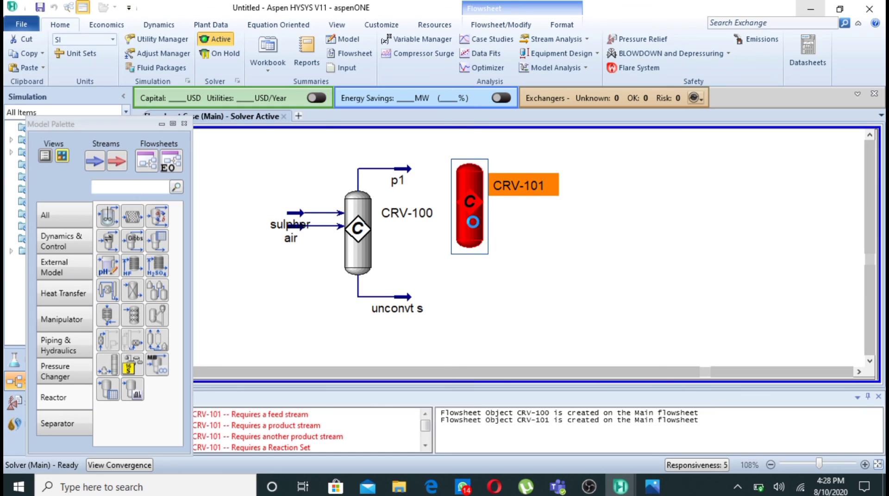
Connect stream p1 as the inlet of the new conversion reactor CRV-101
double_click(472, 221)
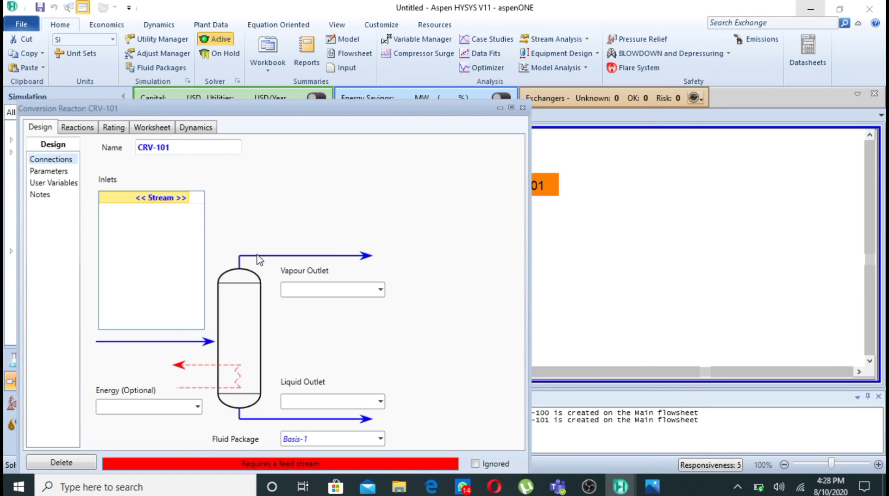
left_click(185, 198)
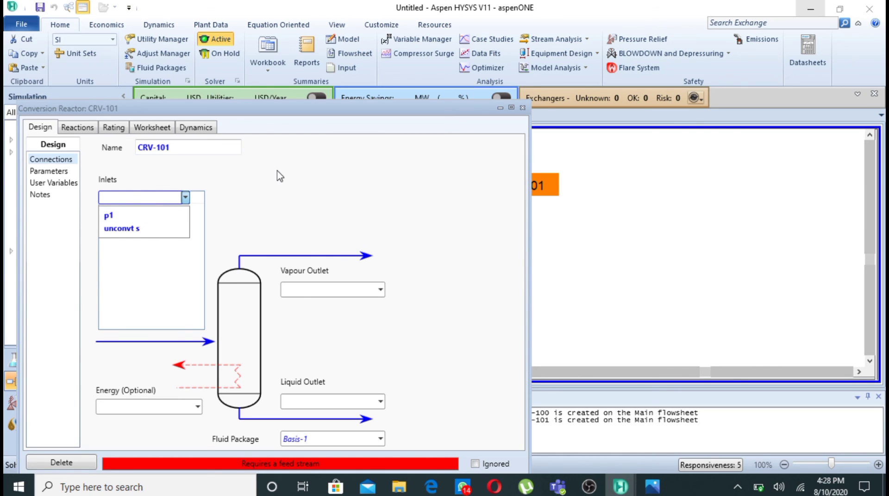
left_click(152, 218)
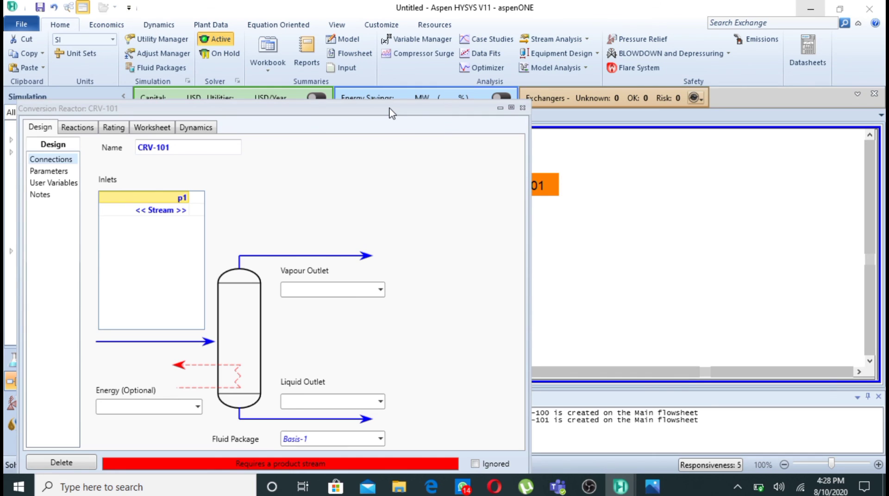
Name CRV-101's liquid outlet stream down and its vapour outlet stream p2
left_click_drag(401, 111, 377, 209)
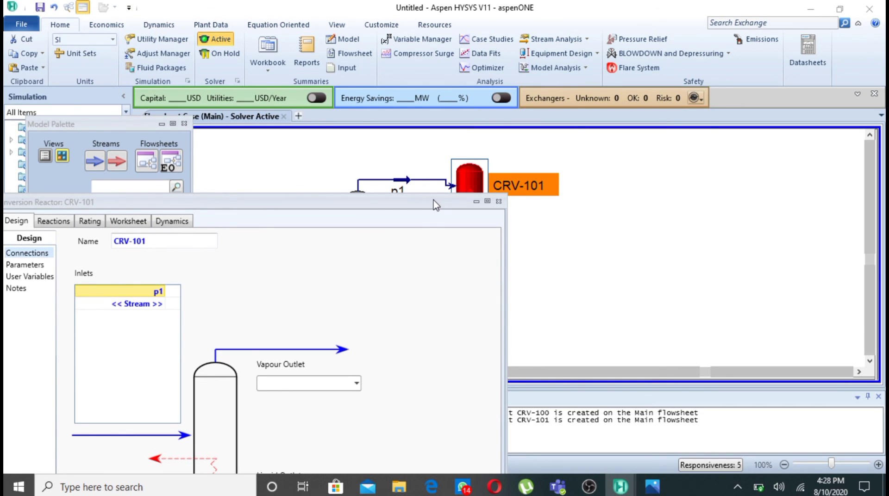
left_click_drag(435, 205, 507, 43)
left_click(428, 334)
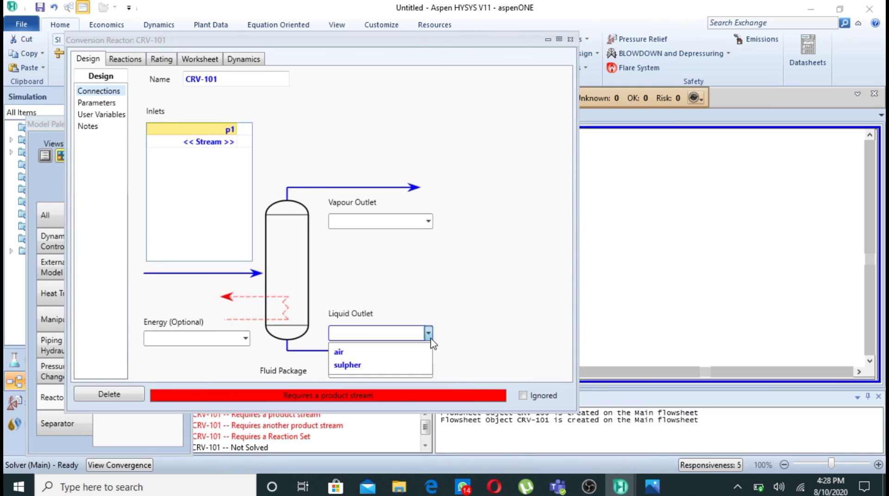
type("down")
key("Return")
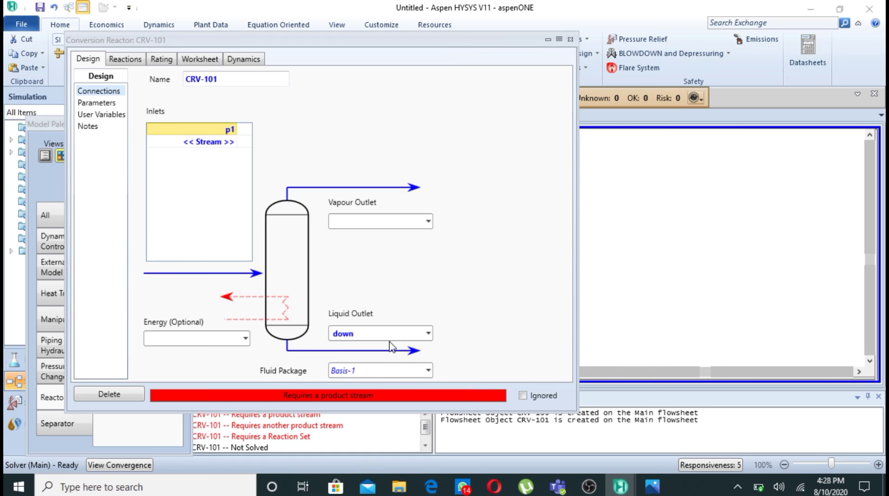
left_click(426, 225)
type("p2")
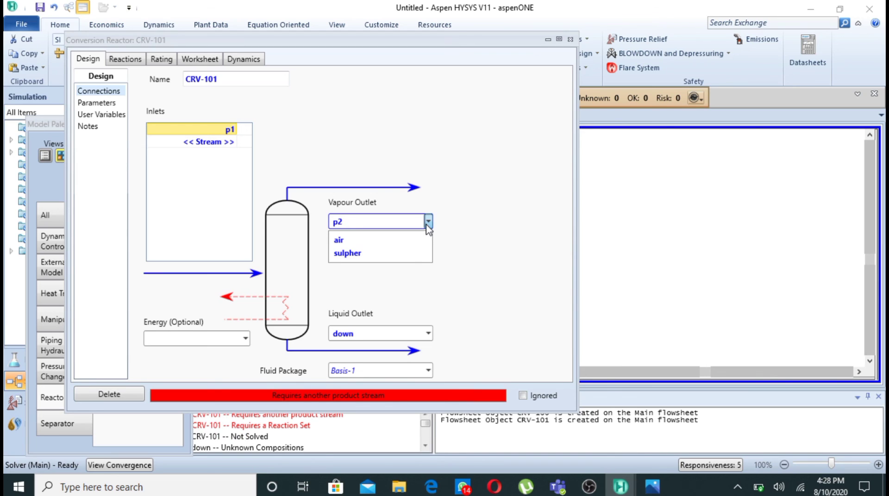
key("Return")
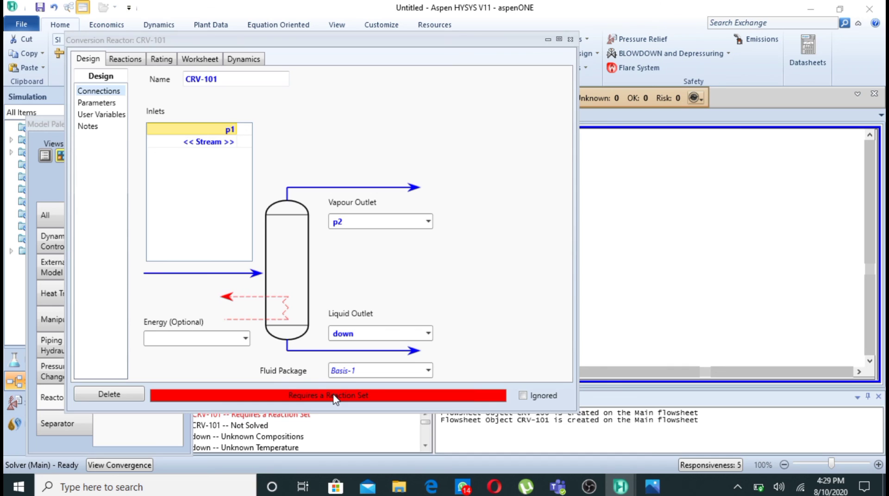
Assign reaction set Set-2 to CRV-101 and close the reactor's properties
left_click(131, 61)
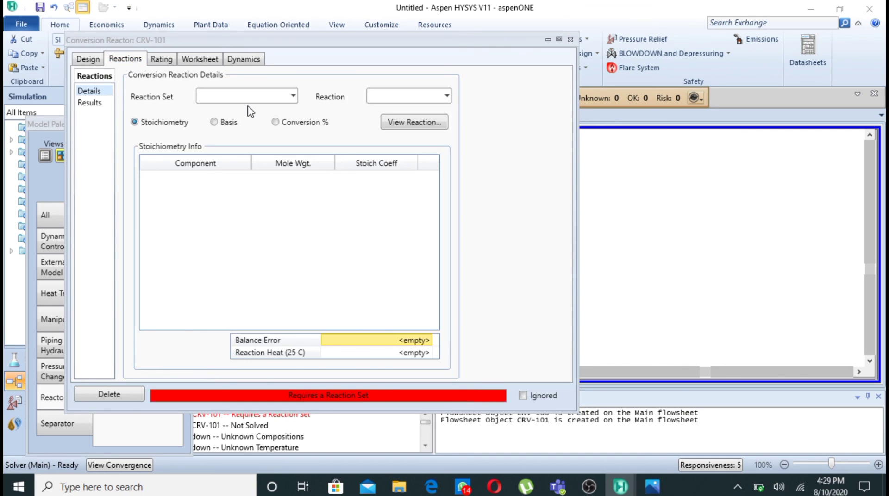
left_click(288, 99)
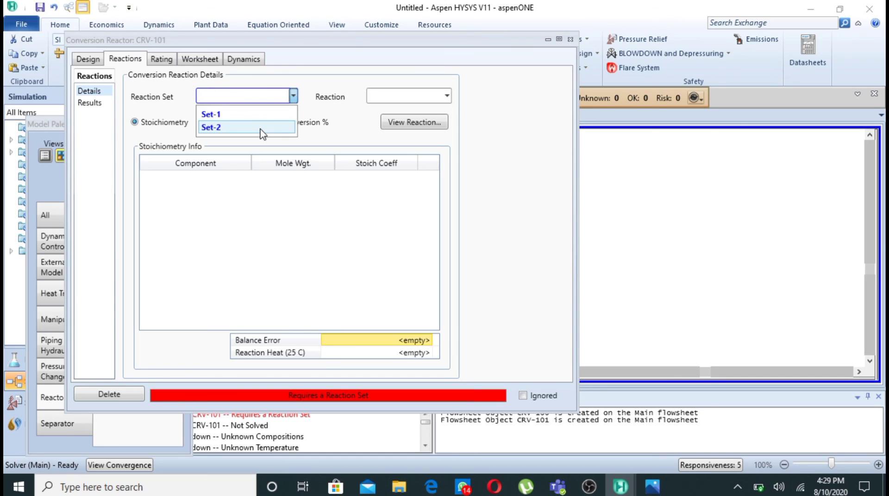
left_click(263, 127)
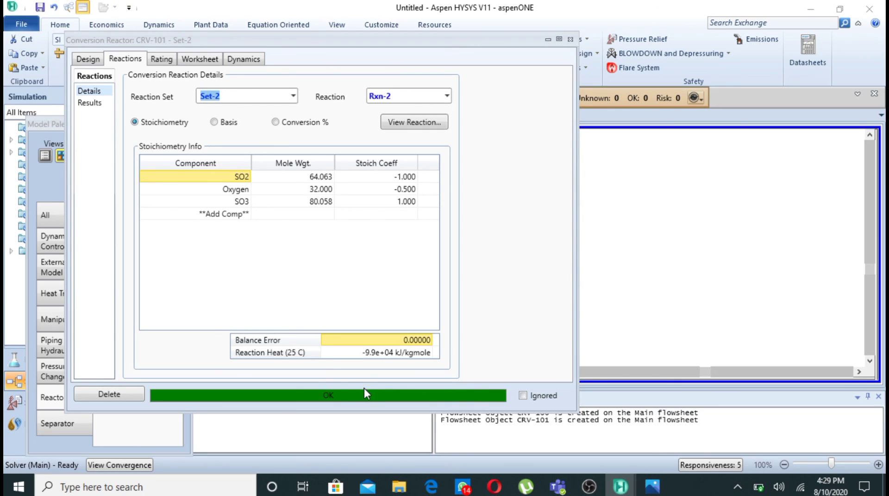
left_click(571, 40)
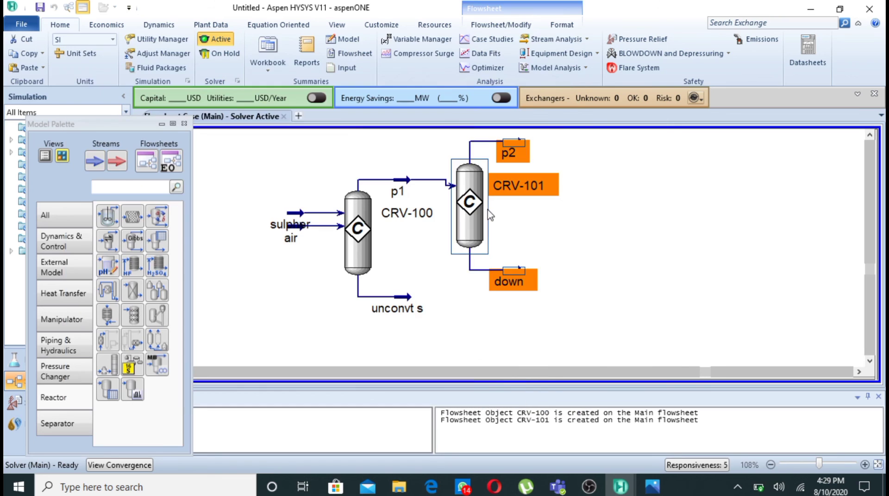
Review the conditions and compositions of streams p1, down and p2 in CRV-101's worksheet
double_click(471, 182)
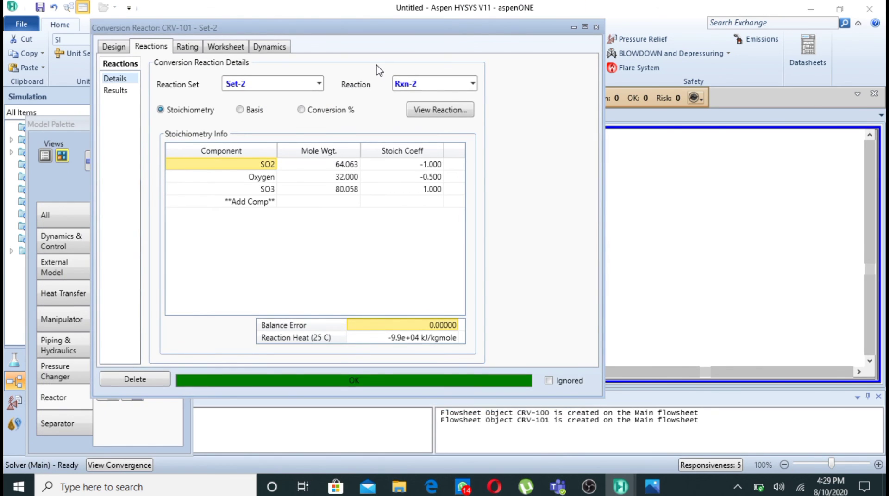
left_click(228, 48)
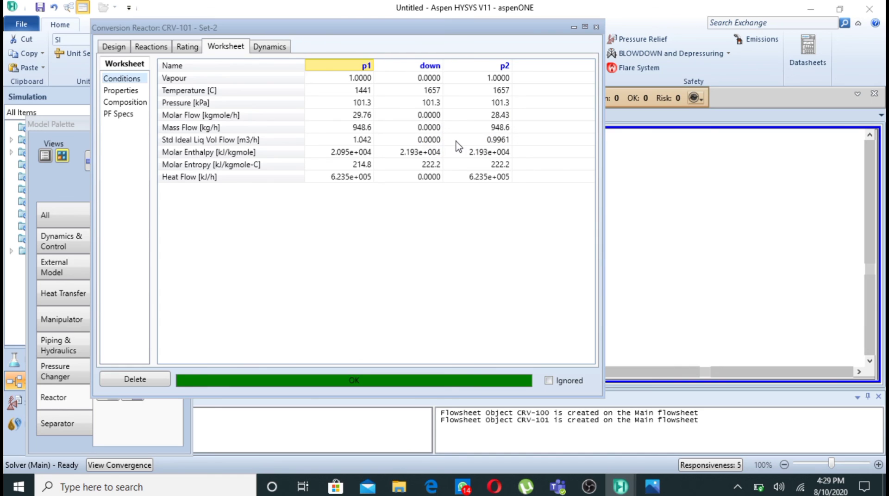
left_click(133, 106)
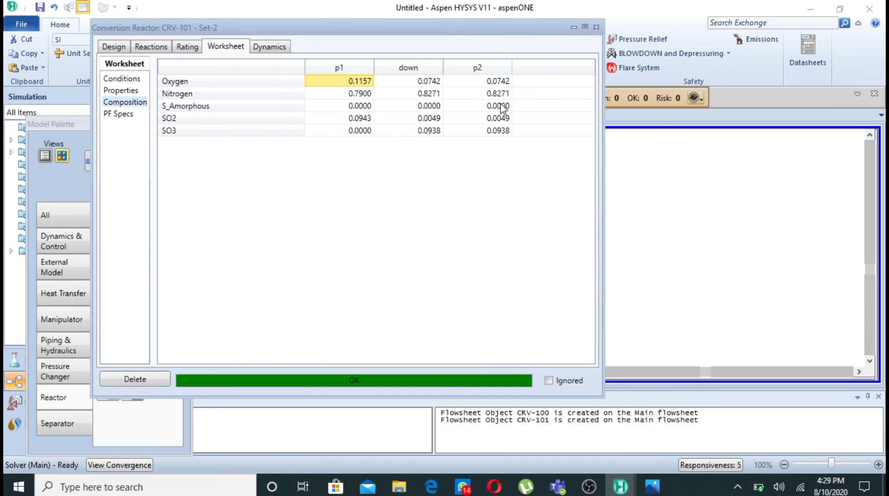
Examine CRV-101's reaction results, checking the reaction extents and each component's inflow, reacted amount and outflow in the reaction balance
left_click(151, 46)
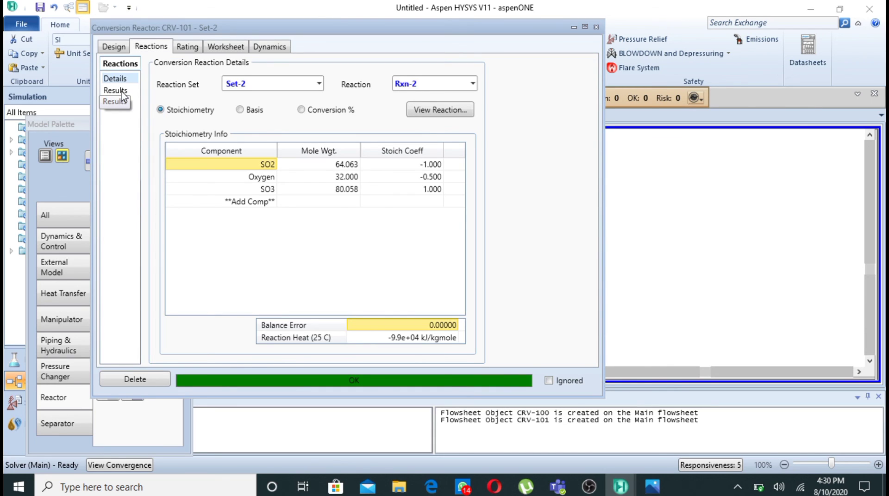
left_click(116, 91)
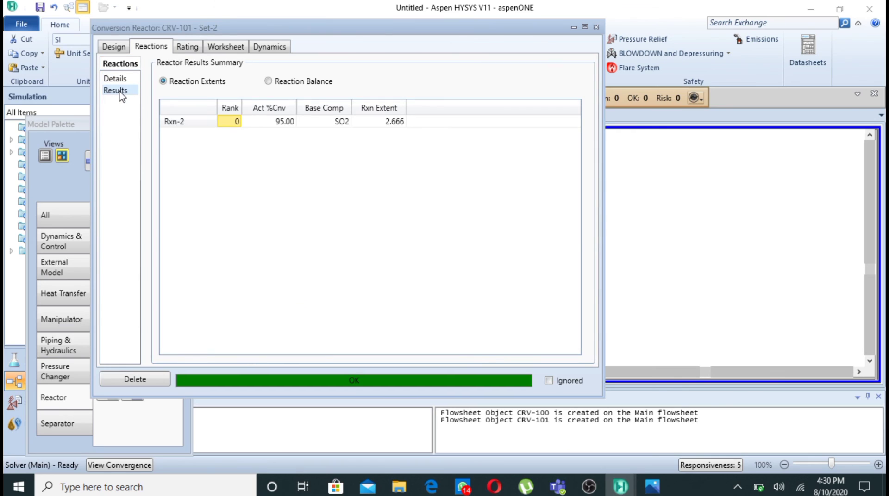
left_click(268, 81)
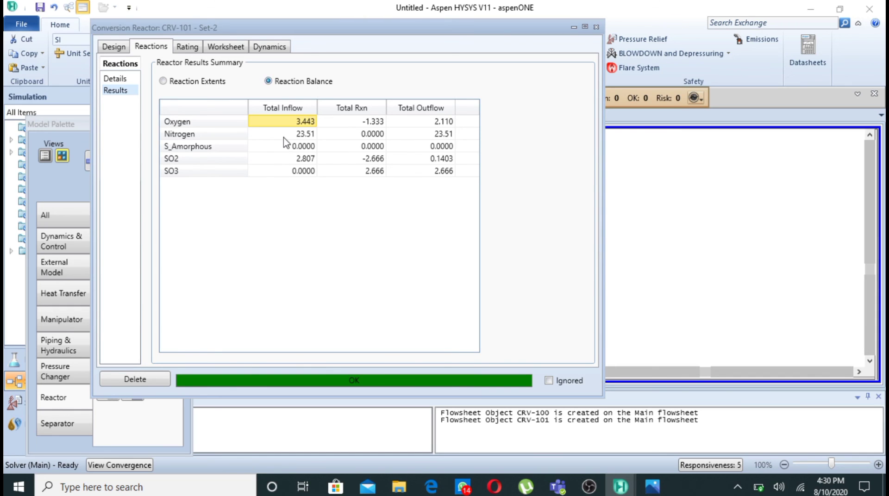
mouse_move(310, 128)
mouse_move(308, 148)
mouse_move(309, 169)
mouse_move(260, 171)
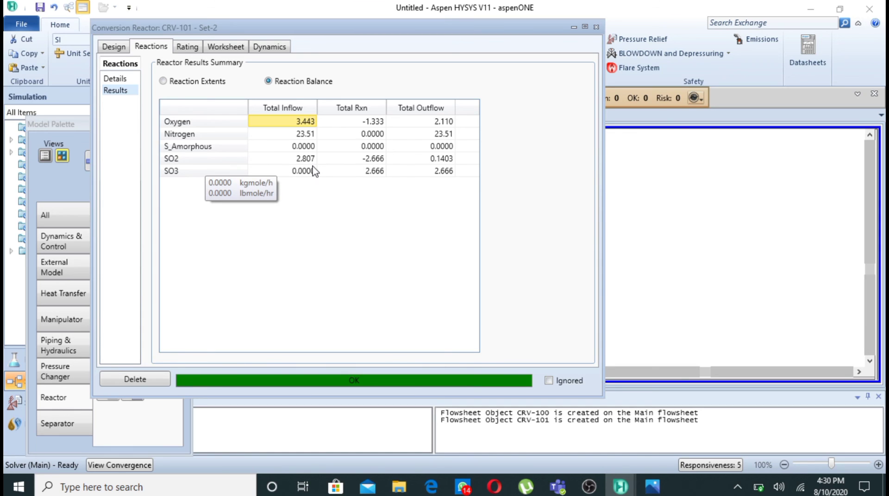
mouse_move(377, 174)
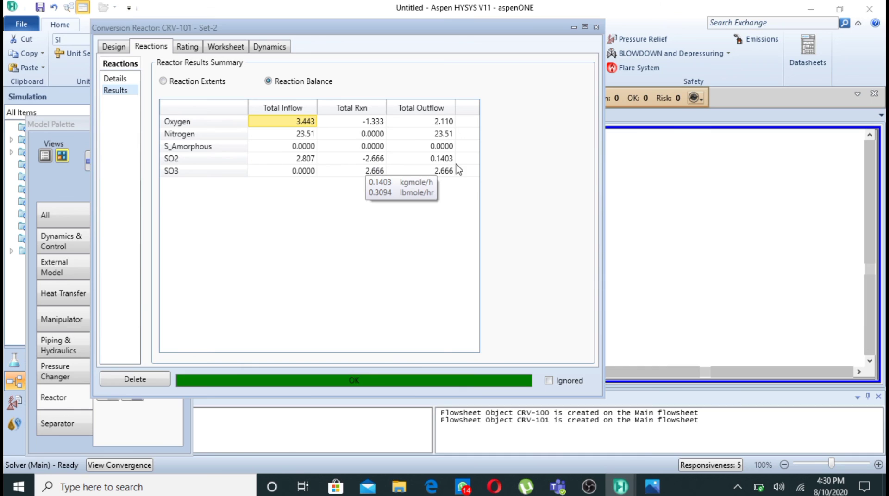
mouse_move(441, 169)
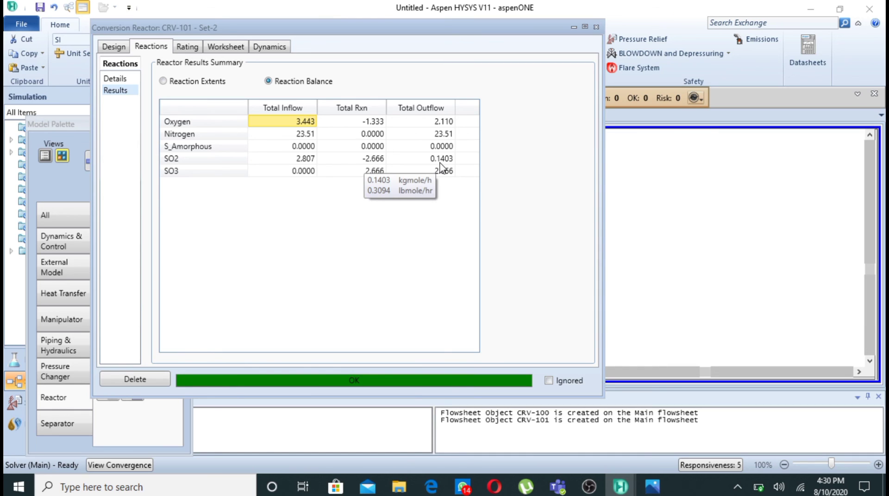